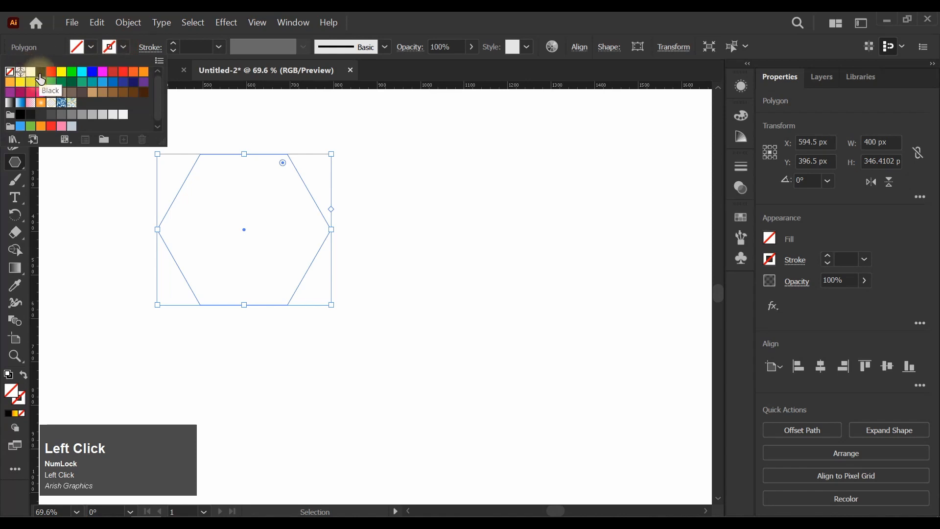
Apply a black 1 pt stroke to the unfilled hexagon and deselect it
{"action": "left_click", "coordinate": [40, 71]}
{"action": "left_click", "coordinate": [126, 48]}
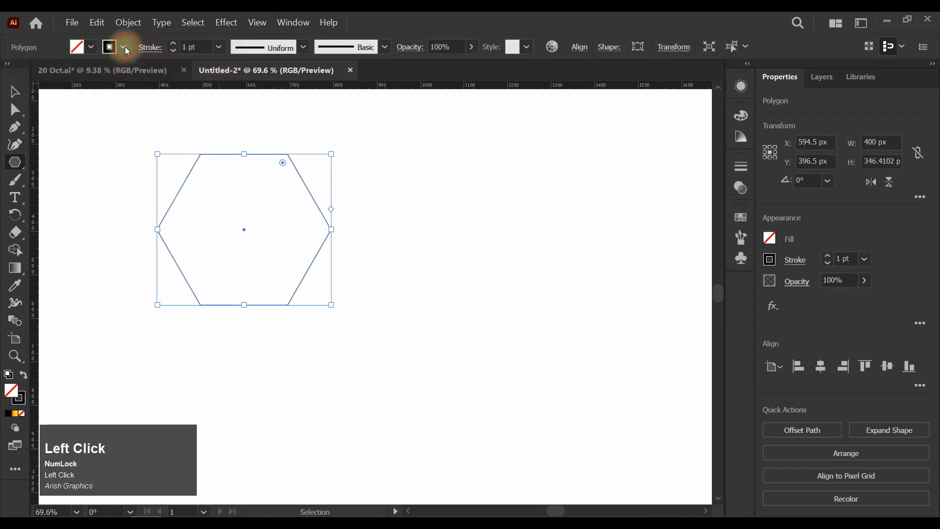
{"action": "left_click", "coordinate": [12, 95]}
{"action": "left_click", "coordinate": [497, 181]}
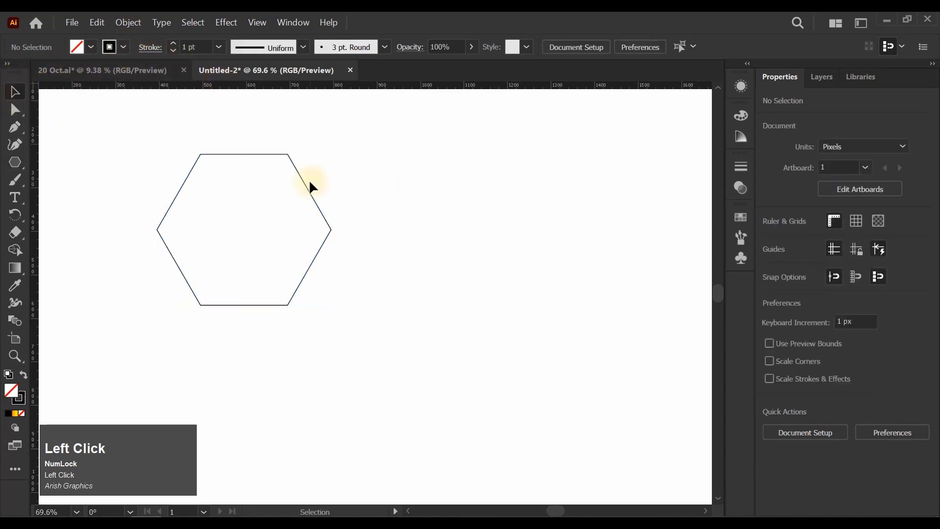
Move the hexagon toward the middle of the canvas and rotate it to 270° so that a corner points up
{"action": "left_click", "coordinate": [309, 179]}
{"action": "left_click_drag", "start_coordinate": [304, 184], "coordinate": [419, 310]}
{"action": "left_click", "coordinate": [491, 269]}
{"action": "scroll", "coordinate": [354, 239], "scroll_direction": "up", "scroll_amount": 2}
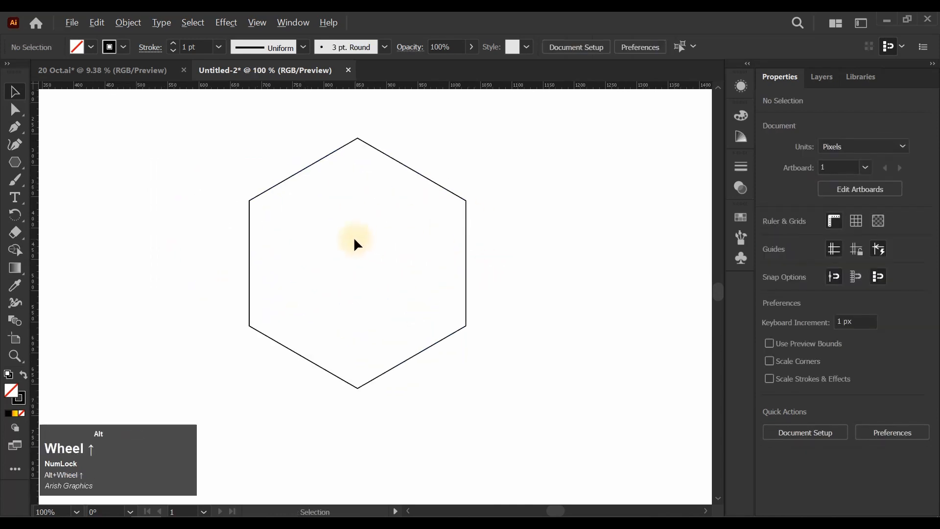
Create a 100 × 100 px circle centred on the hexagon's centre
{"action": "left_click_drag", "start_coordinate": [13, 167], "coordinate": [86, 183]}
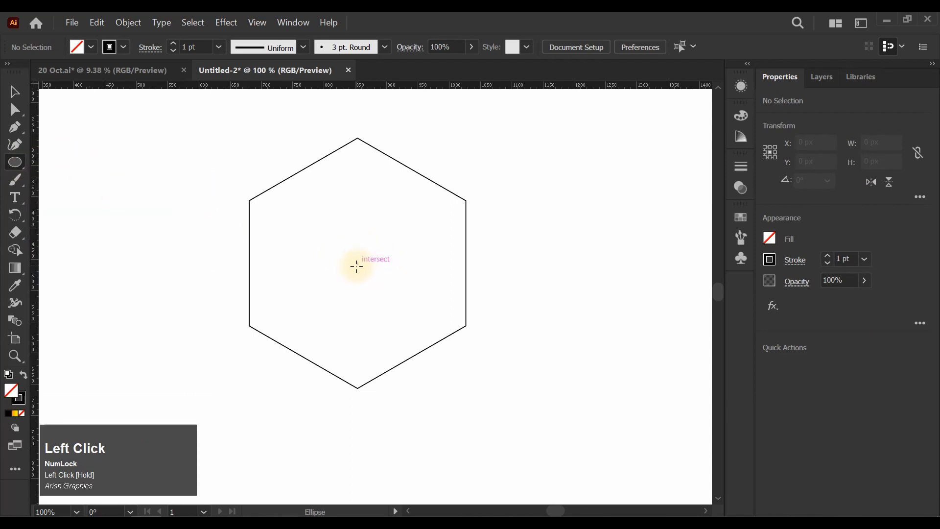
{"action": "left_click", "coordinate": [358, 263], "text": "alt"}
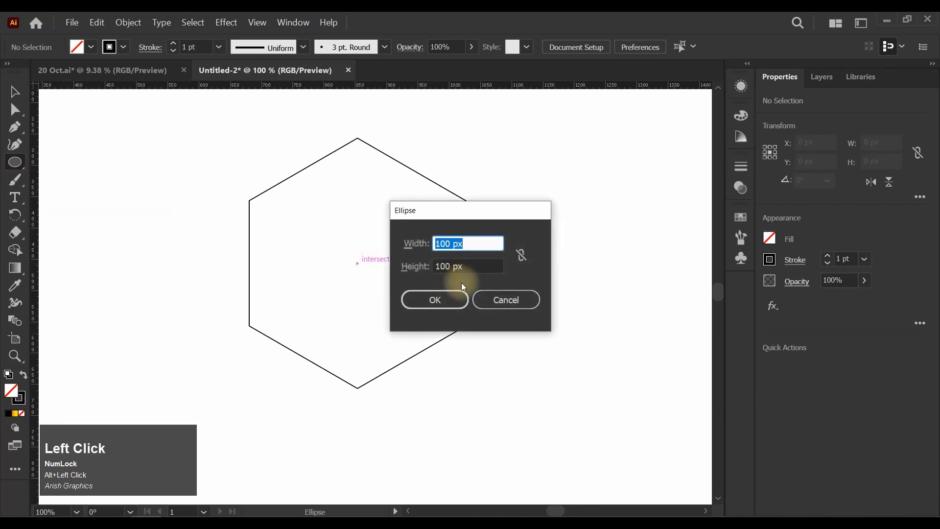
{"action": "left_click", "coordinate": [433, 298]}
{"action": "left_click", "coordinate": [16, 92]}
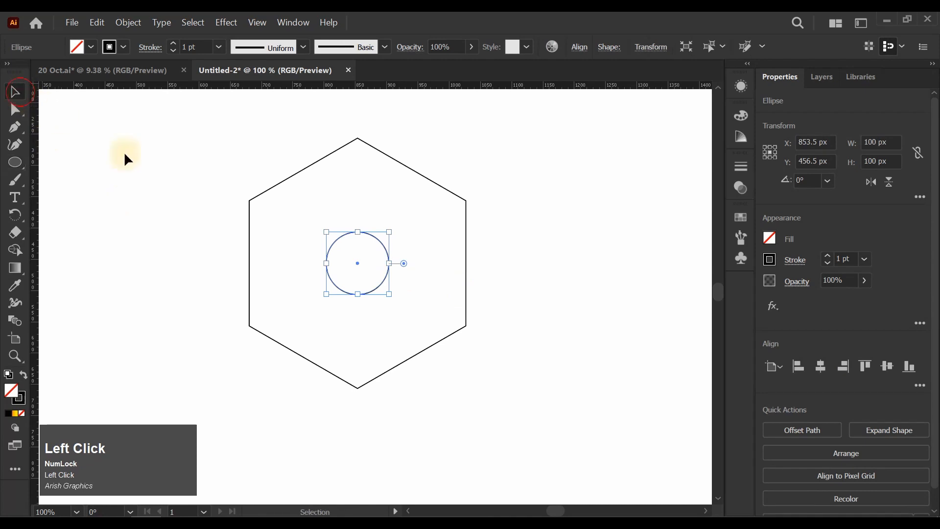
Enlarge the circle proportionally from its centre to about 176 px in diameter
{"action": "left_click_drag", "start_coordinate": [358, 294], "coordinate": [360, 321]}
{"action": "left_click", "coordinate": [546, 277]}
{"action": "left_click", "coordinate": [361, 308]}
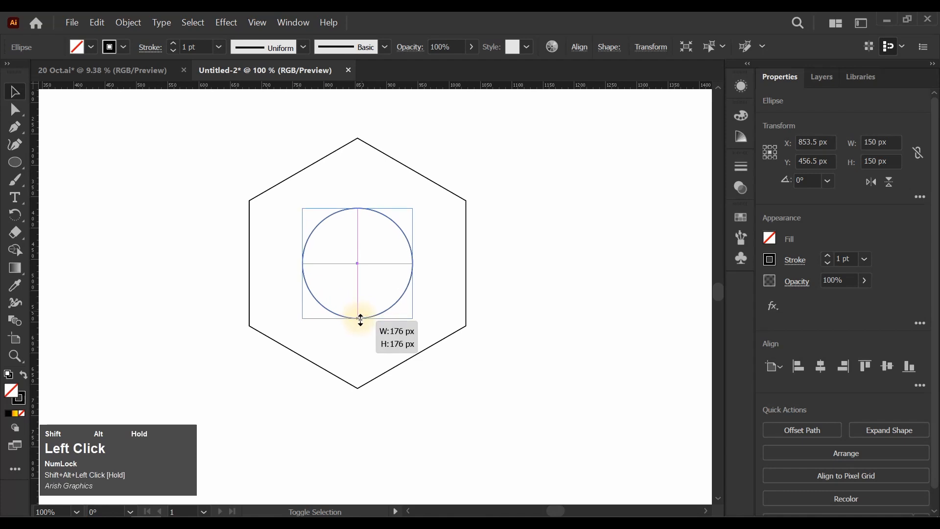
{"action": "left_click", "coordinate": [522, 306]}
Round all six corners of the hexagon evenly with the live corner controls
{"action": "scroll", "coordinate": [473, 228], "scroll_direction": "up", "scroll_amount": 1}
{"action": "left_click", "coordinate": [487, 231]}
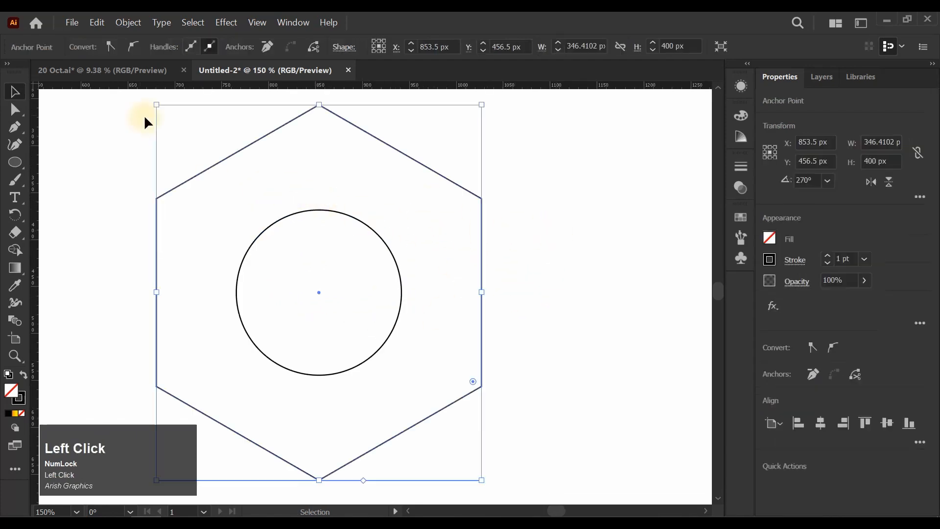
{"action": "left_click", "coordinate": [122, 131]}
{"action": "left_click", "coordinate": [215, 165]}
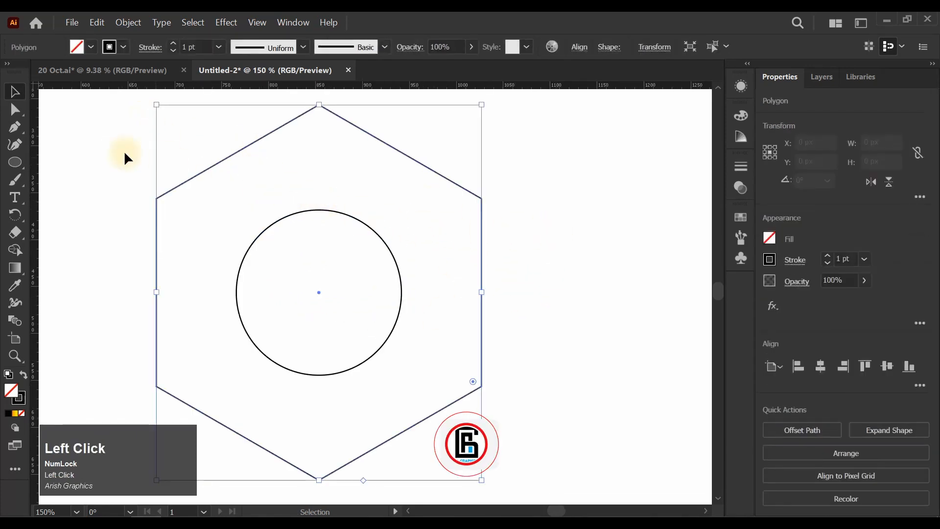
{"action": "left_click", "coordinate": [15, 109]}
{"action": "left_click_drag", "start_coordinate": [316, 120], "coordinate": [341, 182]}
Draw a straight path from the circle's top point to the hexagon anchor where the upper-right rounded corner begins
{"action": "left_click", "coordinate": [15, 127]}
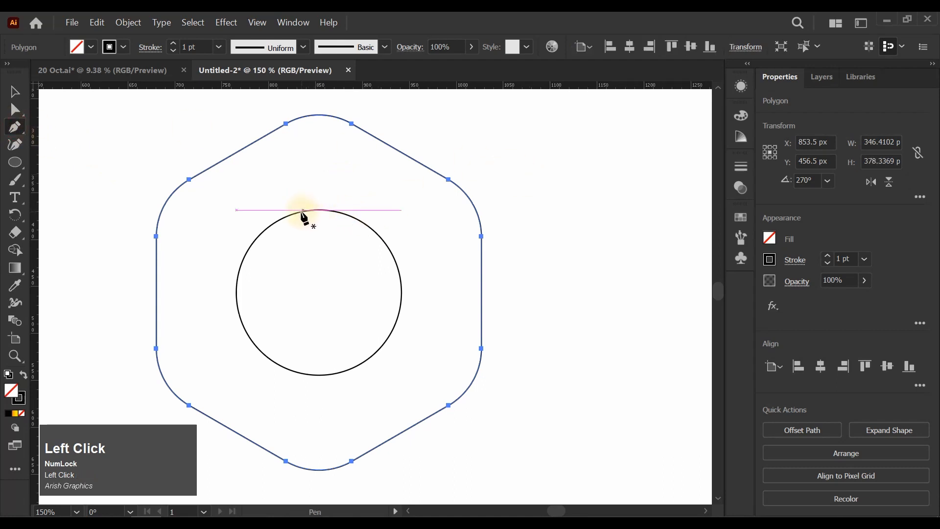
{"action": "left_click", "coordinate": [320, 210]}
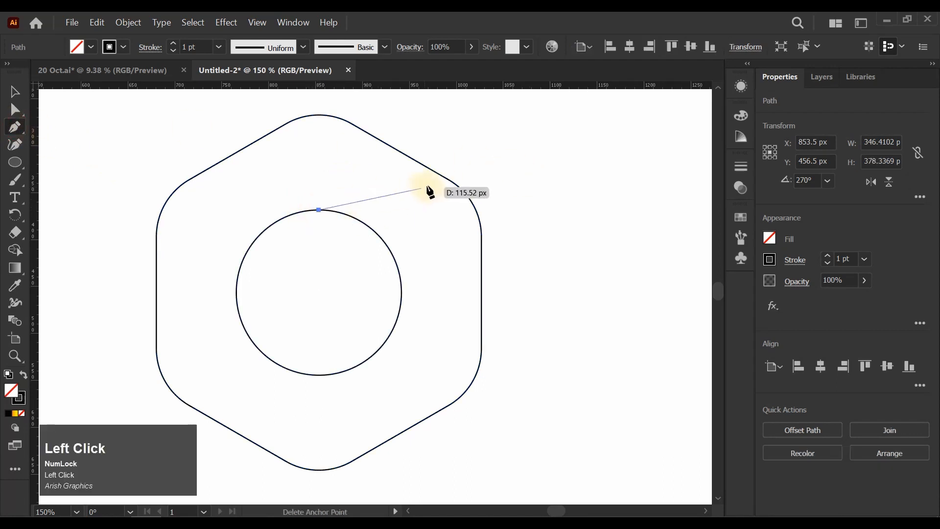
{"action": "left_click", "coordinate": [448, 180]}
Bend the straight path into an upward arc that meets the hexagon's upper-right edge tangentially
{"action": "scroll", "coordinate": [405, 184], "scroll_direction": "up", "scroll_amount": 1}
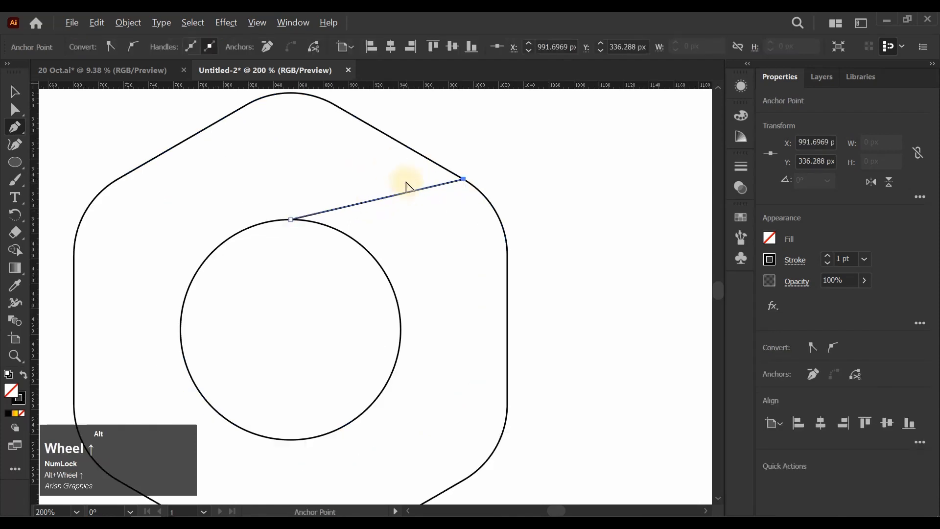
{"action": "left_click_drag", "start_coordinate": [392, 194], "coordinate": [329, 177]}
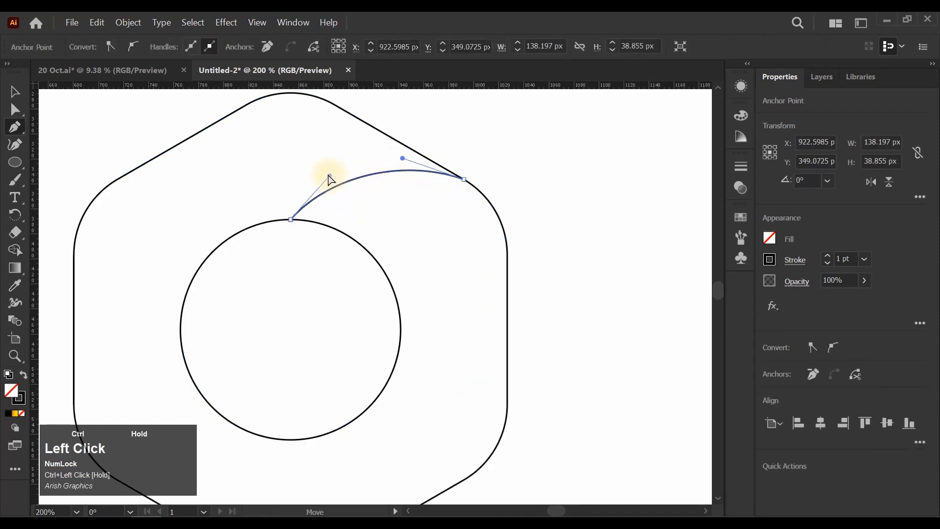
{"action": "left_click_drag", "start_coordinate": [403, 160], "coordinate": [403, 143]}
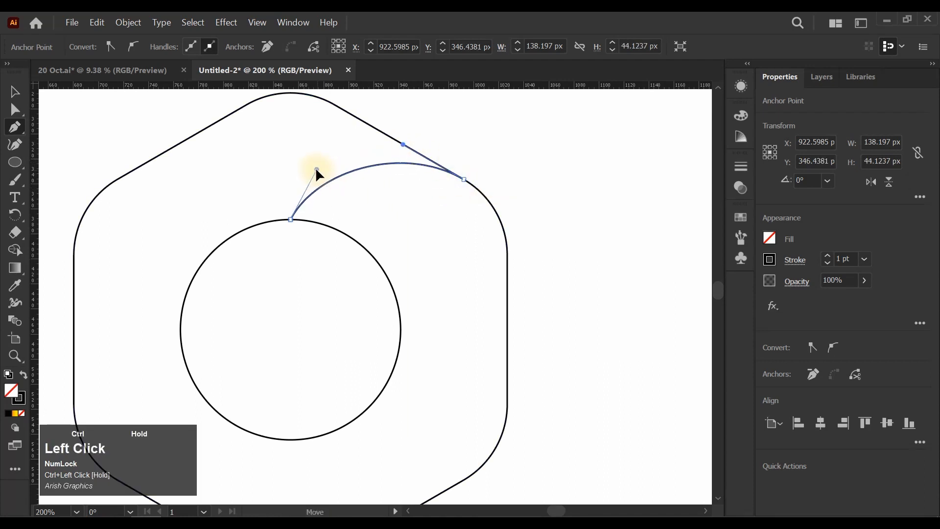
{"action": "scroll", "coordinate": [406, 230], "scroll_direction": "down", "scroll_amount": 1}
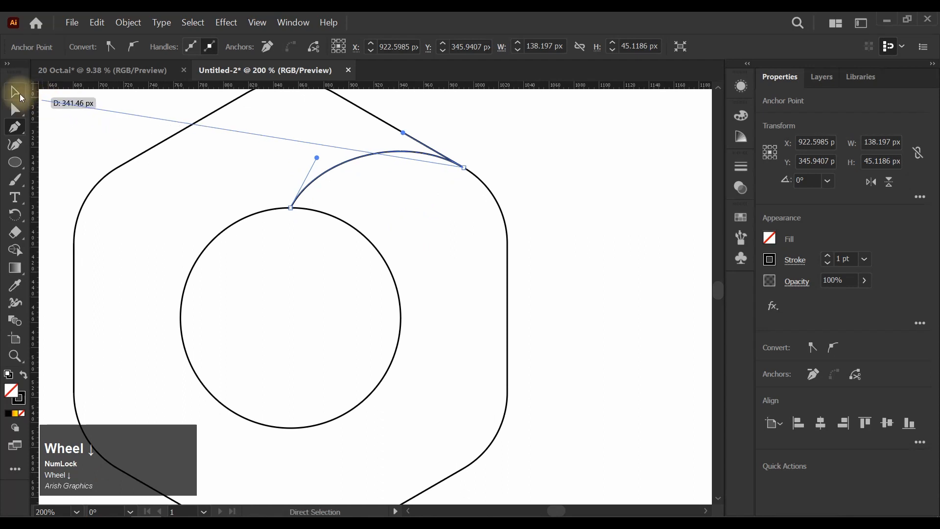
{"action": "left_click", "coordinate": [15, 91]}
{"action": "left_click", "coordinate": [560, 167]}
Make a copy of the arc rotated 60° around the circle's centre
{"action": "left_click", "coordinate": [356, 156]}
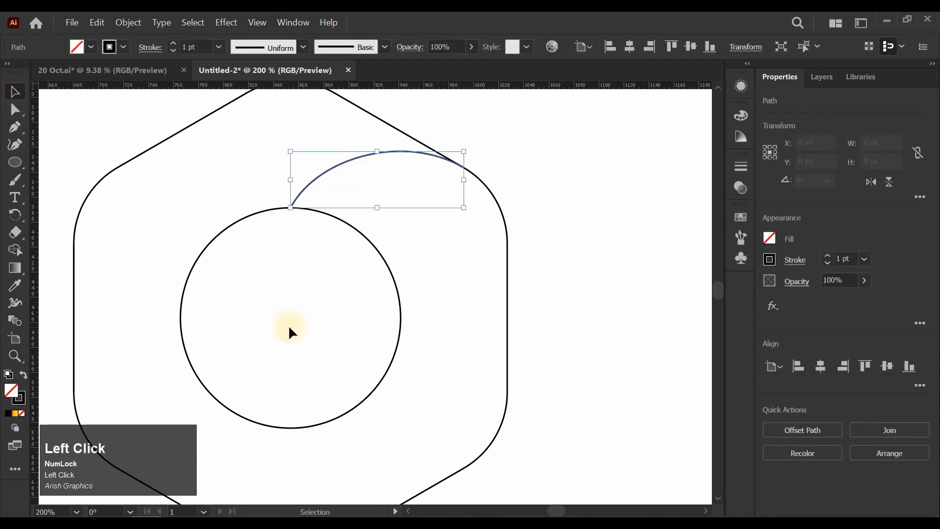
{"action": "left_click", "coordinate": [15, 214]}
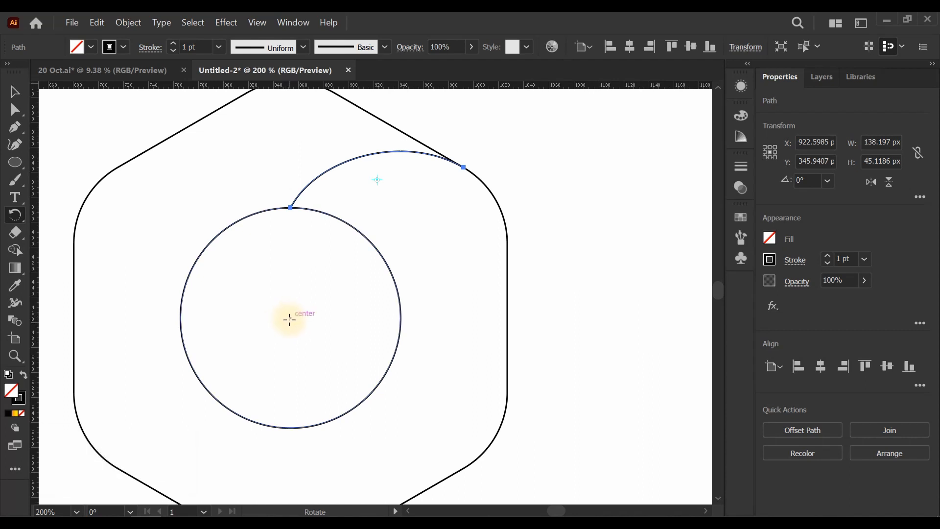
{"action": "key", "text": "alt"}
{"action": "left_click", "coordinate": [290, 318], "text": "alt"}
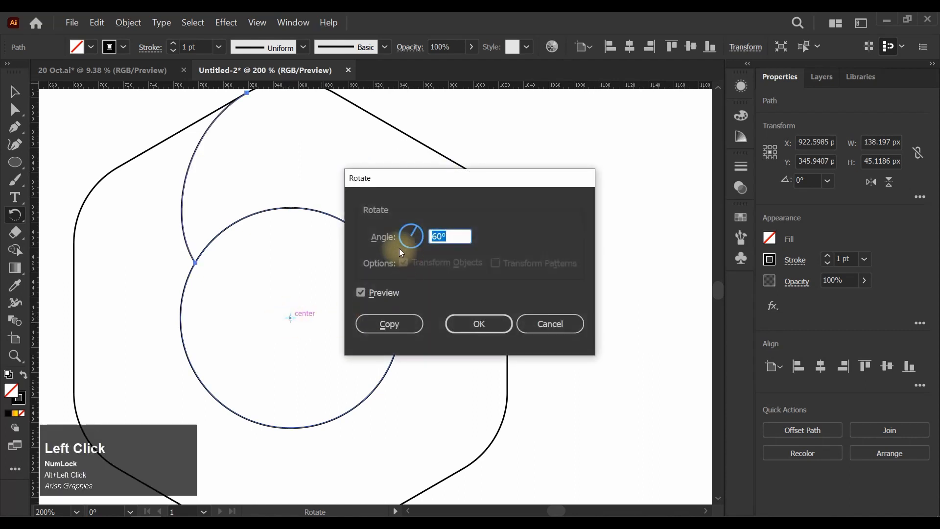
{"action": "left_click", "coordinate": [390, 324]}
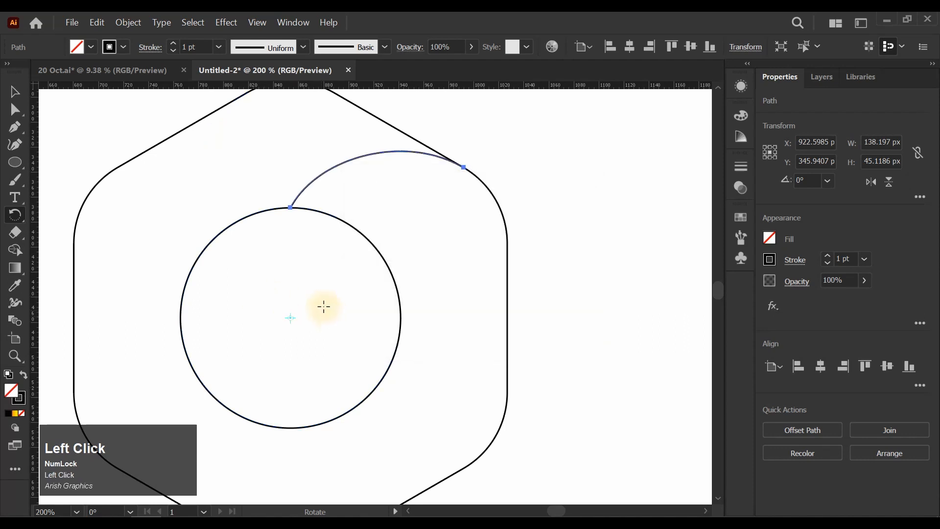
Repeat the rotated copy four more times so that six arcs surround the circle
{"action": "key", "text": "ctrl"}
{"action": "key", "text": "ctrl+d"}
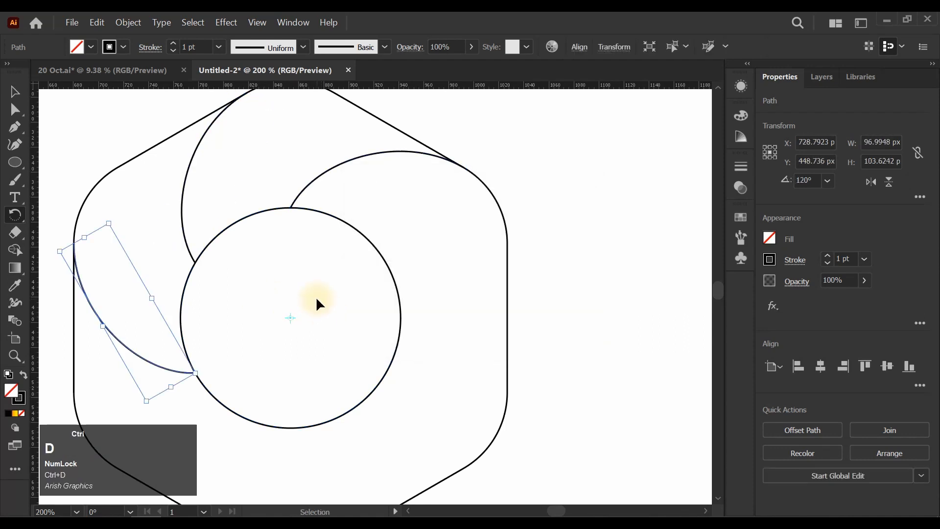
{"action": "key", "text": "ctrl+d"}
{"action": "key", "text": "ctrl+d"}
{"action": "key", "text": "ctrl+d"}
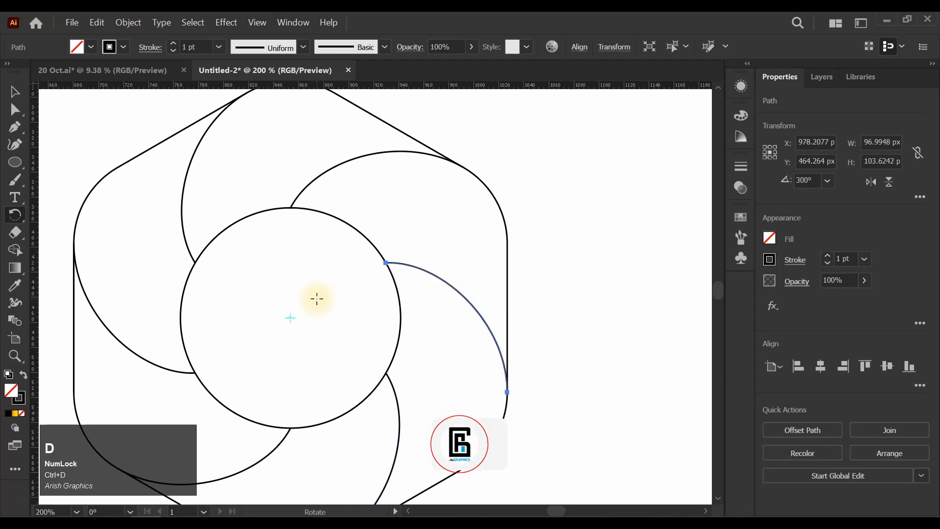
With all paths selected, use Shape Builder to turn the areas between the arcs into separate petals and remove the central circle area
{"action": "scroll", "coordinate": [519, 210], "scroll_direction": "down", "scroll_amount": 1}
{"action": "left_click", "coordinate": [15, 92]}
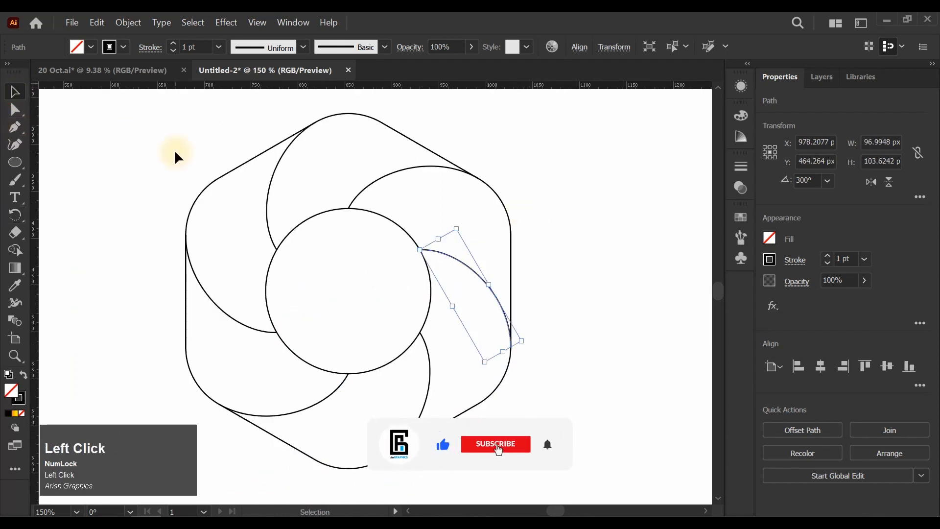
{"action": "left_click_drag", "start_coordinate": [147, 130], "coordinate": [556, 472]}
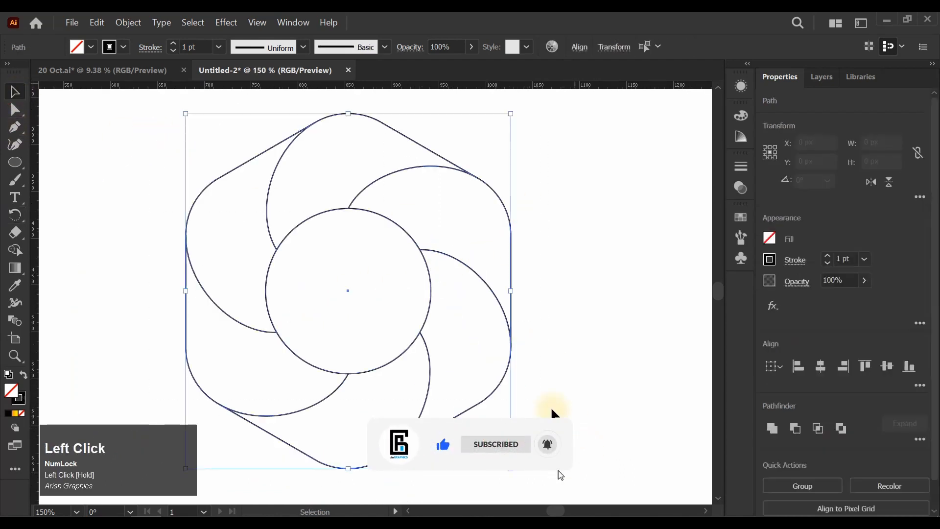
{"action": "left_click", "coordinate": [15, 250]}
{"action": "left_click", "coordinate": [297, 184]}
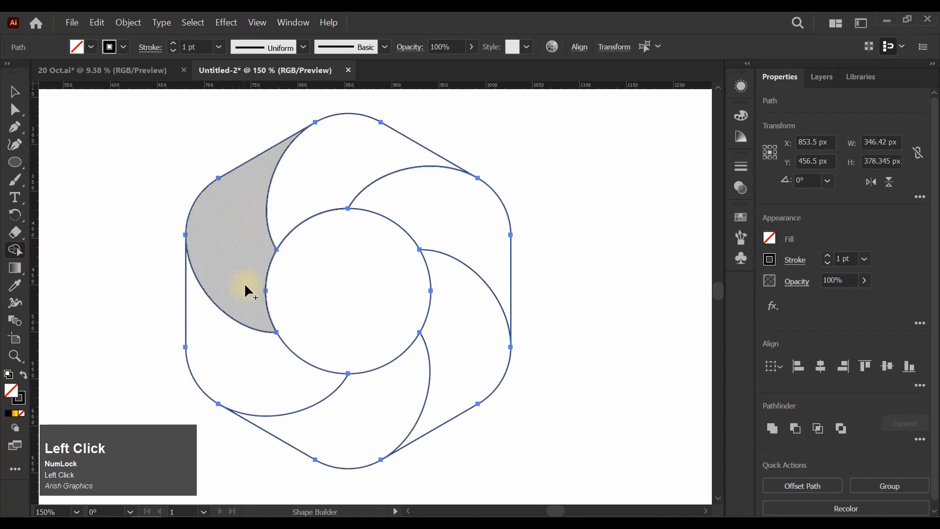
{"action": "left_click", "coordinate": [242, 356]}
{"action": "left_click", "coordinate": [359, 402]}
{"action": "left_click", "coordinate": [459, 365]}
{"action": "left_click", "coordinate": [461, 220]}
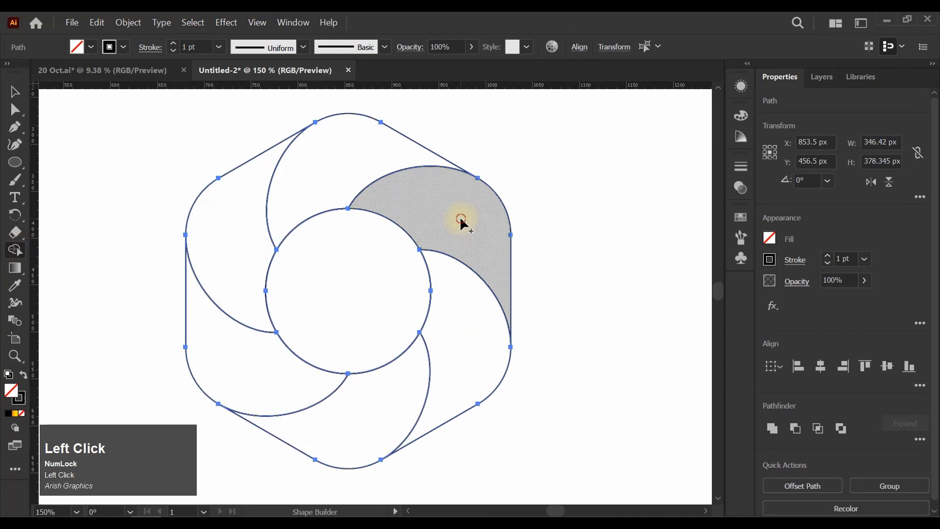
{"action": "key", "text": "alt"}
Select the six petal shapes together and cut them from the artboard
{"action": "left_click", "coordinate": [14, 92]}
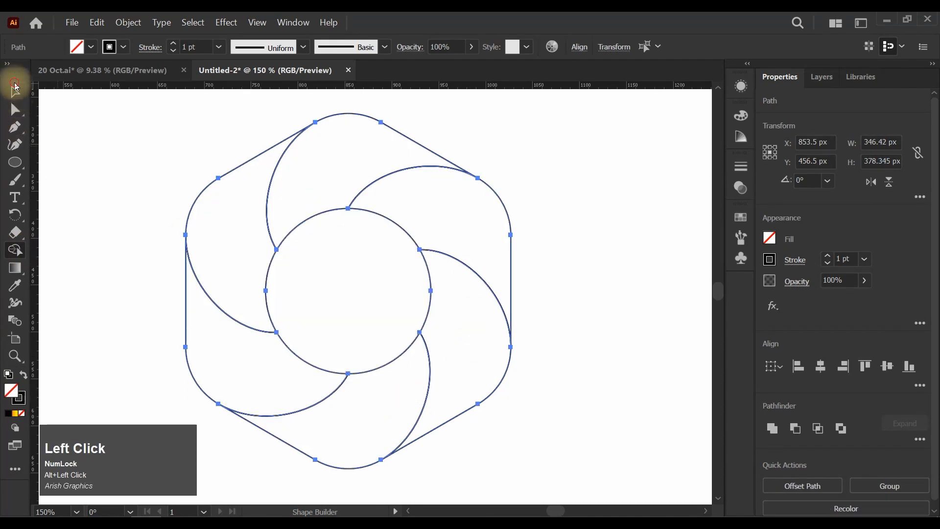
{"action": "left_click_drag", "start_coordinate": [126, 128], "coordinate": [540, 414]}
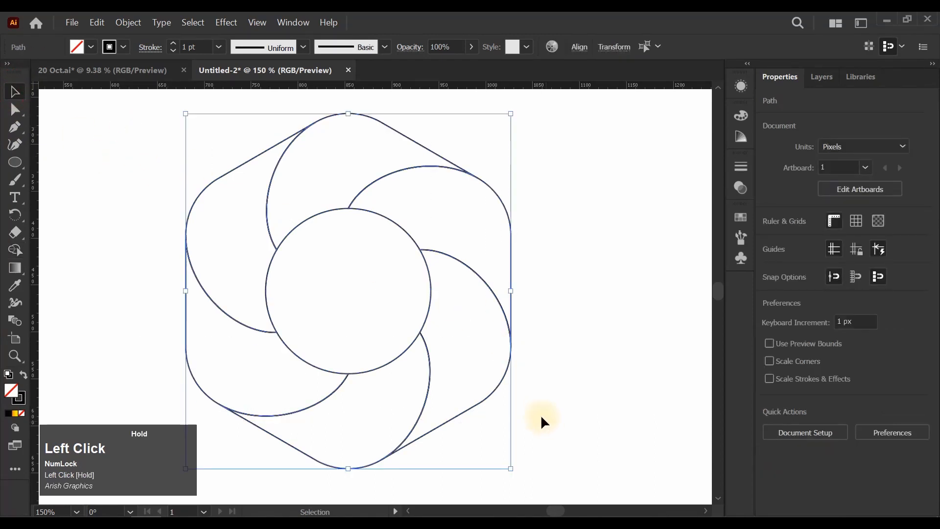
{"action": "left_click", "coordinate": [563, 394]}
{"action": "left_click", "coordinate": [512, 266]}
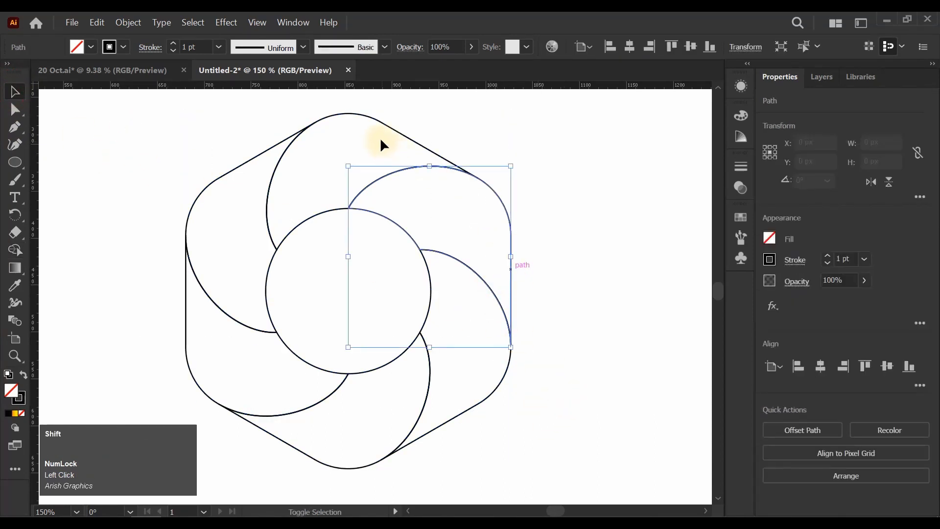
{"action": "left_click", "coordinate": [380, 126], "text": "shift"}
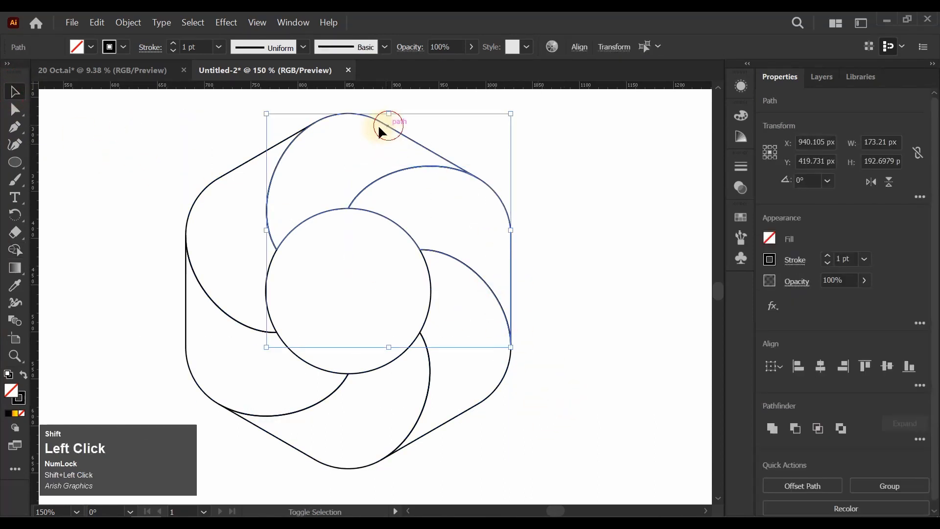
{"action": "left_click", "coordinate": [230, 173], "text": "shift"}
{"action": "left_click", "coordinate": [198, 384], "text": "shift"}
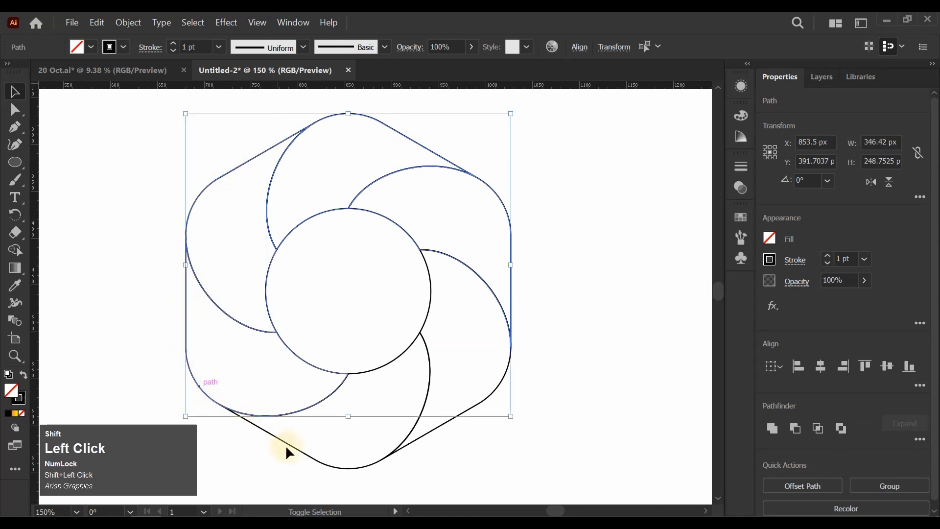
{"action": "left_click", "coordinate": [306, 456], "text": "shift"}
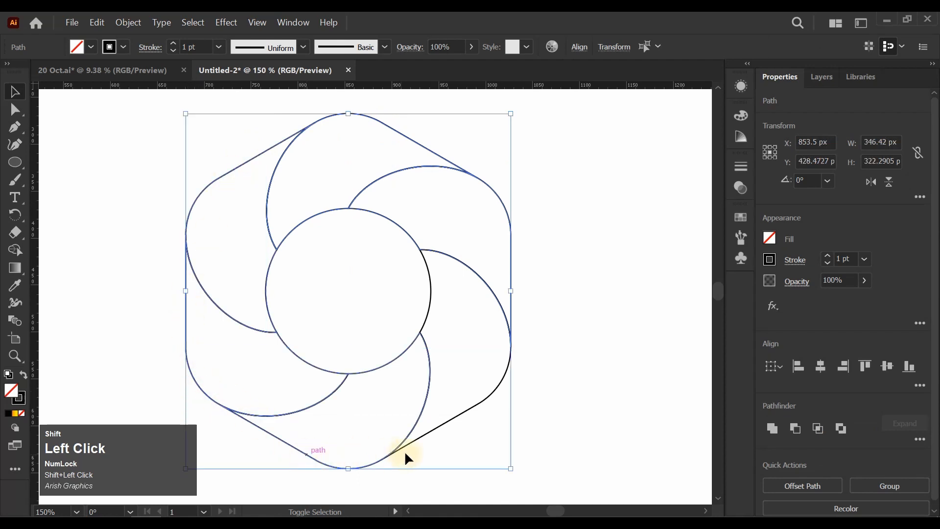
{"action": "left_click", "coordinate": [432, 434], "text": "shift"}
{"action": "key", "text": "ctrl"}
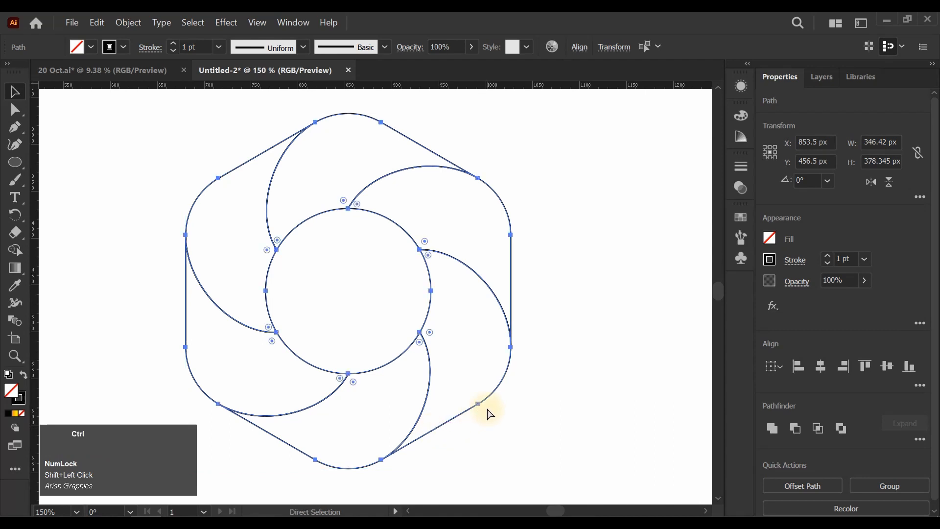
{"action": "key", "text": "ctrl+x"}
Clear the leftover path fragments and paste the six petals back in front at their original position
{"action": "scroll", "coordinate": [460, 307], "scroll_direction": "down", "scroll_amount": 1}
{"action": "left_click_drag", "start_coordinate": [216, 164], "coordinate": [618, 450]}
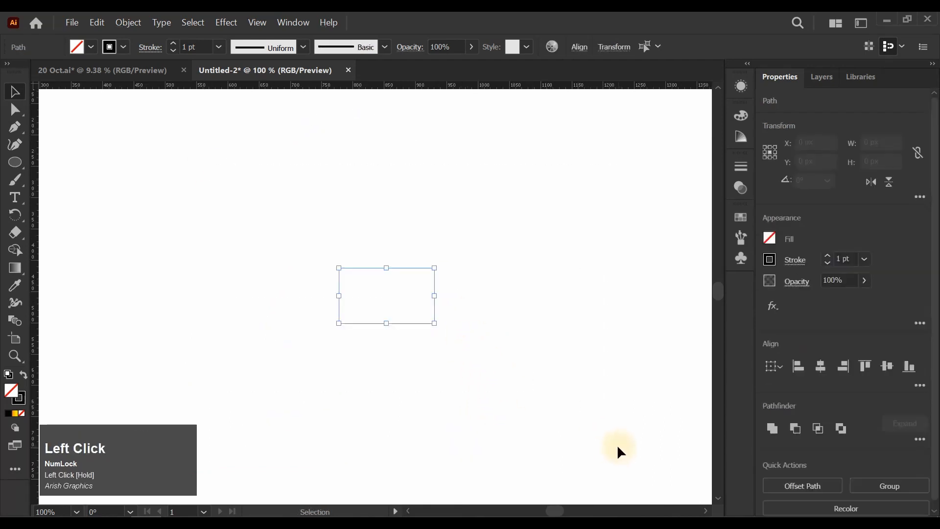
{"action": "left_click", "coordinate": [614, 441]}
{"action": "key", "text": "ctrl+f"}
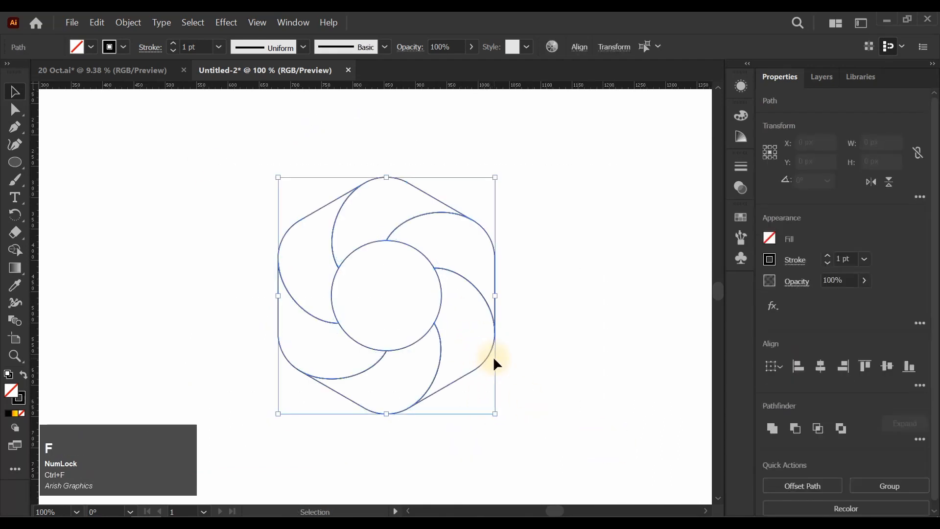
{"action": "left_click", "coordinate": [554, 335]}
{"action": "scroll", "coordinate": [523, 272], "scroll_direction": "up", "scroll_amount": 1}
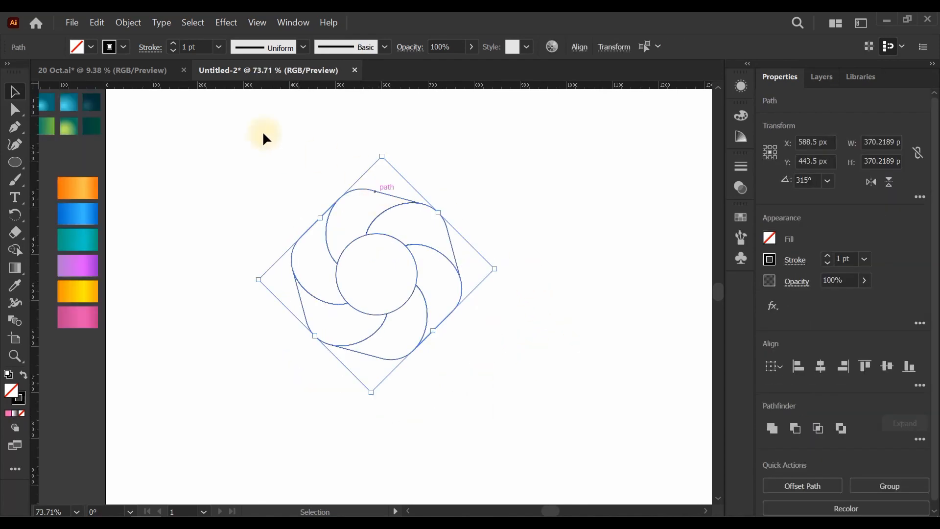
Move the six gradient swatches beside the petals and sample the orange gradient onto the upper-left petal with the Eyedropper
{"action": "left_click", "coordinate": [281, 159]}
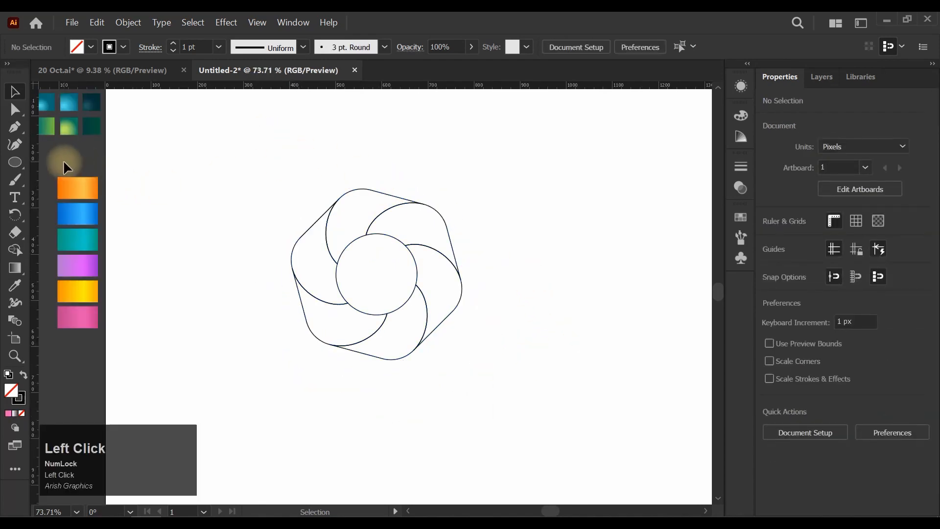
{"action": "left_click_drag", "start_coordinate": [86, 296], "coordinate": [232, 277]}
{"action": "left_click", "coordinate": [371, 204]}
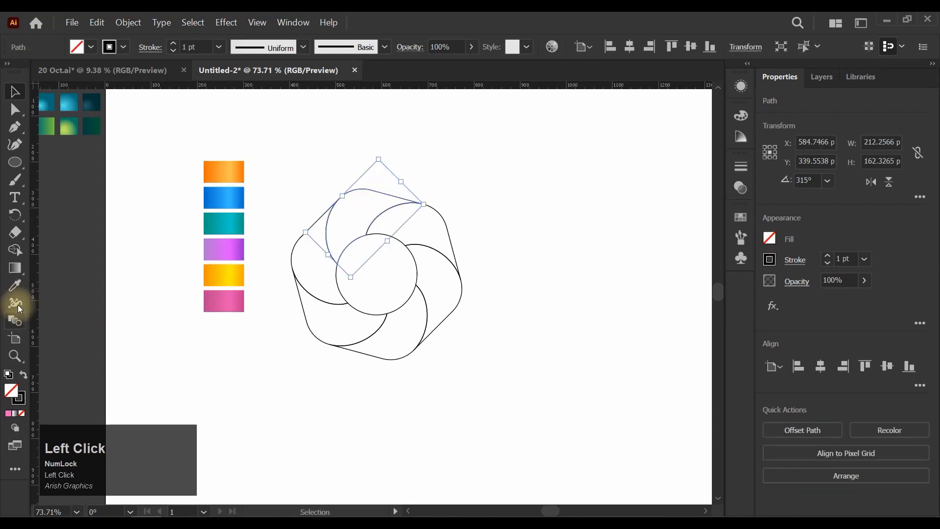
{"action": "left_click", "coordinate": [14, 286]}
{"action": "left_click", "coordinate": [224, 171]}
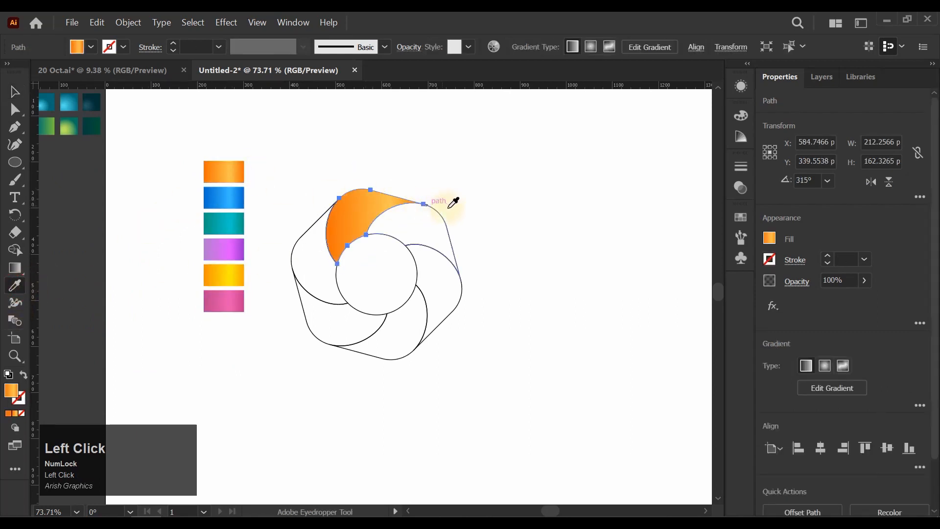
Select the upper-right petal and give it the blue gradient sampled from the swatch
{"action": "left_click", "coordinate": [14, 91]}
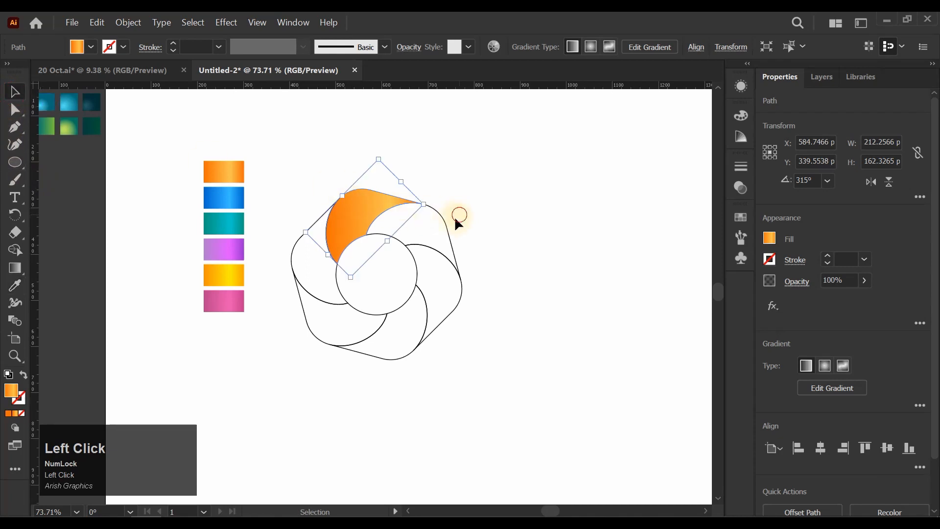
{"action": "left_click", "coordinate": [444, 223]}
{"action": "left_click", "coordinate": [15, 285]}
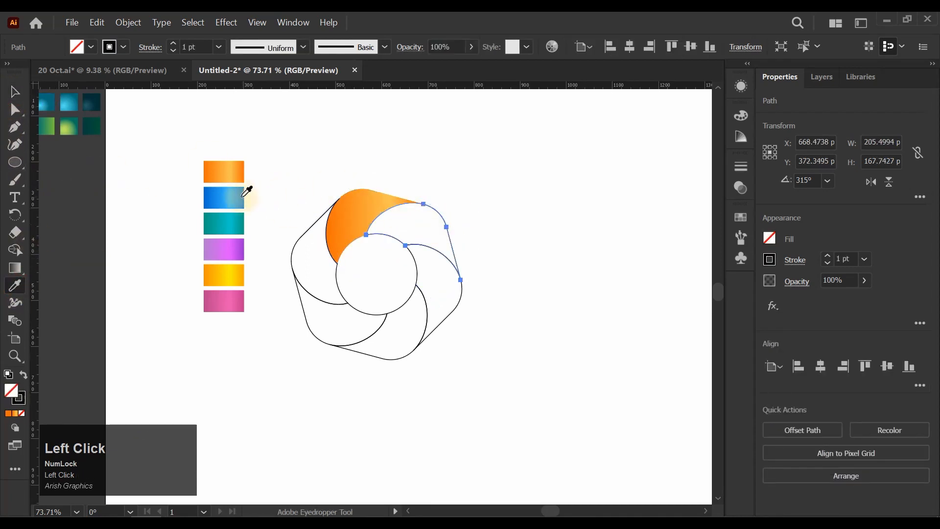
{"action": "left_click", "coordinate": [244, 195]}
Sample the teal gradient onto the right petal and the purple gradient onto the lower-right petal
{"action": "left_click", "coordinate": [510, 268], "text": "ctrl"}
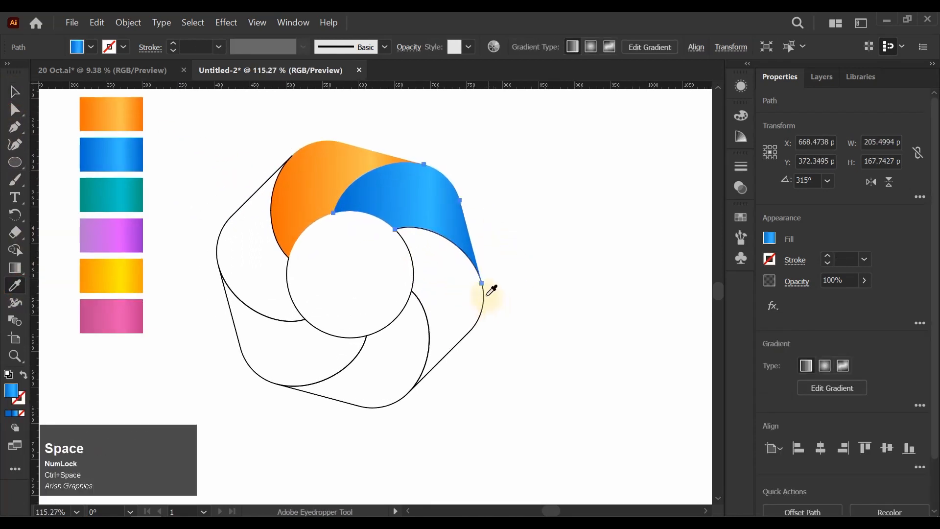
{"action": "left_click", "coordinate": [417, 304], "text": "ctrl"}
{"action": "left_click", "coordinate": [399, 401], "text": "ctrl"}
{"action": "left_click", "coordinate": [111, 235]}
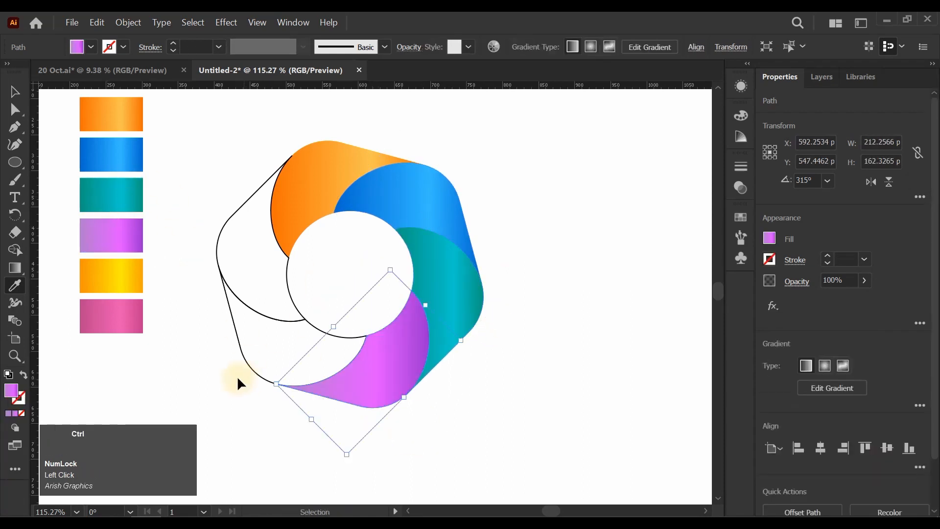
Sample the yellow-orange gradient onto the lower-left petal and the pink gradient onto the left petal, then deselect
{"action": "left_click", "coordinate": [248, 370], "text": "ctrl"}
{"action": "left_click", "coordinate": [111, 275]}
{"action": "left_click", "coordinate": [219, 240], "text": "ctrl"}
{"action": "left_click", "coordinate": [137, 315]}
{"action": "left_click", "coordinate": [422, 444], "text": "ctrl"}
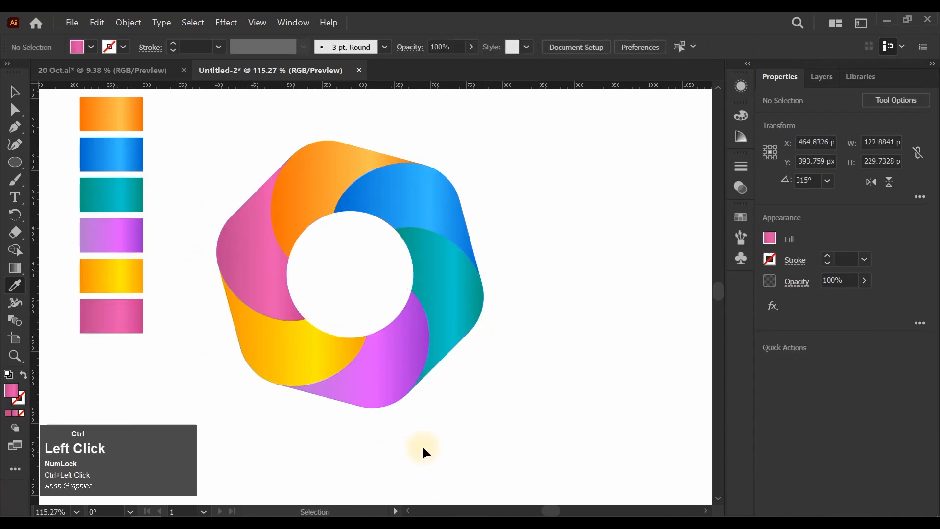
Redirect the orange petal's gradient diagonally with the Gradient tool, running from its inner left side to the upper right edge
{"action": "left_click", "coordinate": [364, 385], "text": "ctrl"}
{"action": "mouse_move", "coordinate": [415, 398]}
{"action": "left_mouse_down"}
{"action": "mouse_move", "coordinate": [489, 430]}
{"action": "mouse_move", "coordinate": [425, 407]}
{"action": "left_mouse_up"}
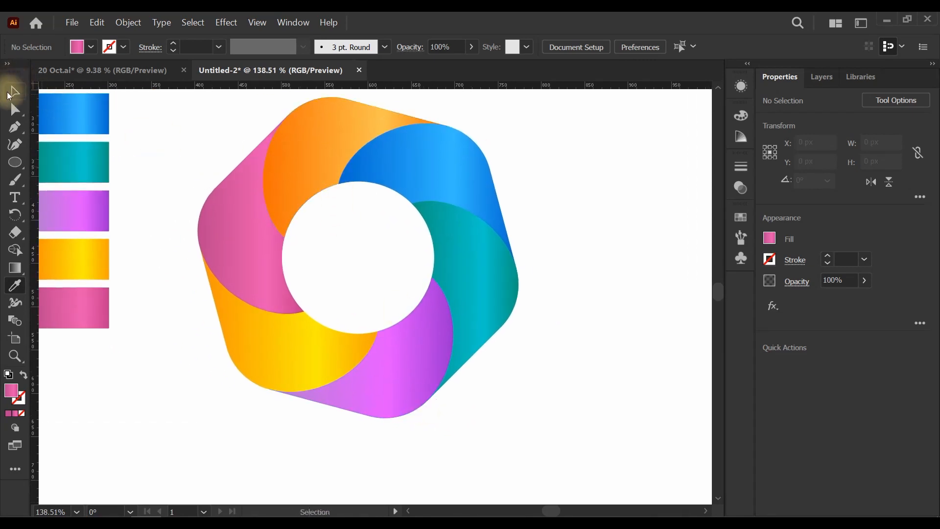
{"action": "left_click", "coordinate": [10, 93]}
{"action": "left_click", "coordinate": [258, 185]}
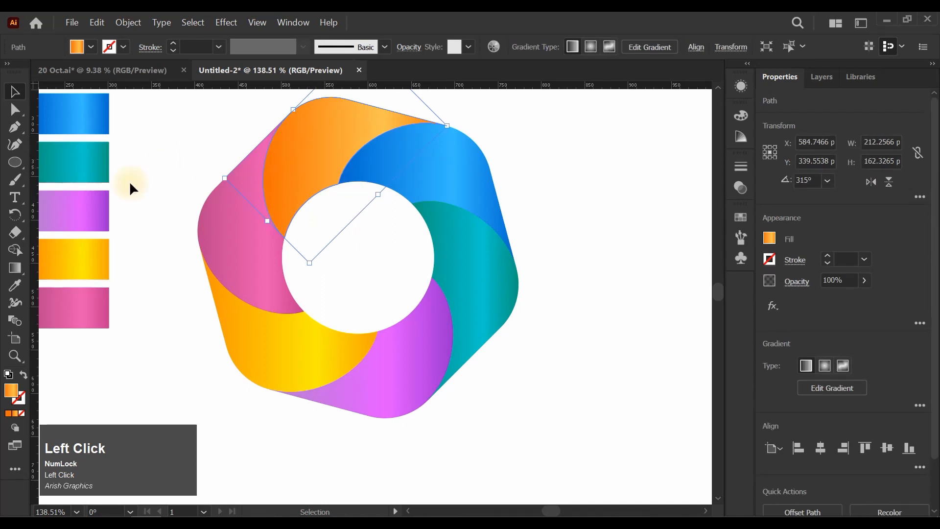
{"action": "left_click", "coordinate": [15, 268]}
{"action": "left_click_drag", "start_coordinate": [284, 198], "coordinate": [384, 105]}
Redirect the blue petal's gradient nearly horizontally outward and the teal petal's gradient diagonally down to its outer edge
{"action": "left_click", "coordinate": [440, 172], "text": "ctrl"}
{"action": "mouse_move", "coordinate": [366, 175]}
{"action": "left_mouse_down"}
{"action": "mouse_move", "coordinate": [482, 152]}
{"action": "mouse_move", "coordinate": [498, 189]}
{"action": "left_mouse_up"}
{"action": "left_click", "coordinate": [447, 256], "text": "ctrl"}
{"action": "mouse_move", "coordinate": [440, 243]}
{"action": "left_mouse_down"}
{"action": "mouse_move", "coordinate": [499, 265]}
{"action": "mouse_move", "coordinate": [529, 317]}
{"action": "left_mouse_up"}
Redirect the purple petal's gradient diagonally down to the left and the yellow petal's gradient from its inner tip leftward
{"action": "left_click", "coordinate": [423, 344], "text": "ctrl"}
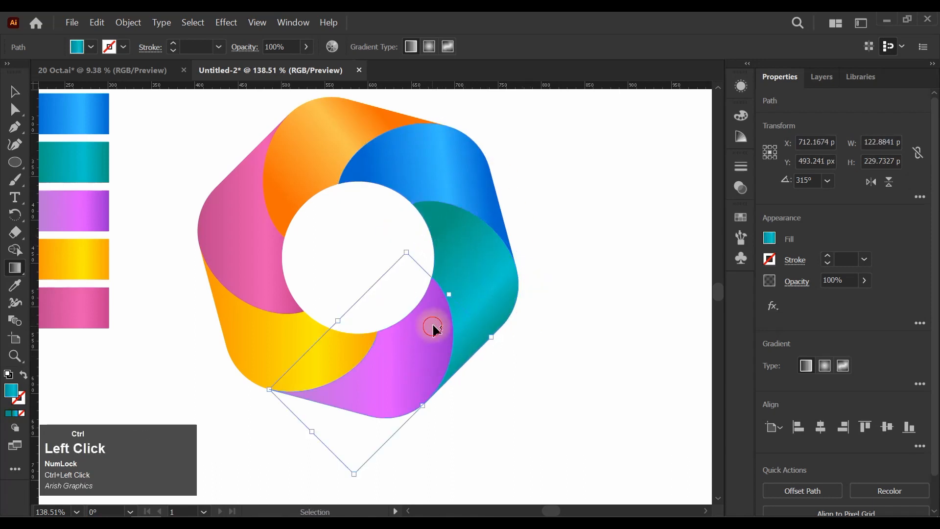
{"action": "left_click_drag", "start_coordinate": [435, 299], "coordinate": [354, 408]}
{"action": "left_click", "coordinate": [336, 347], "text": "ctrl"}
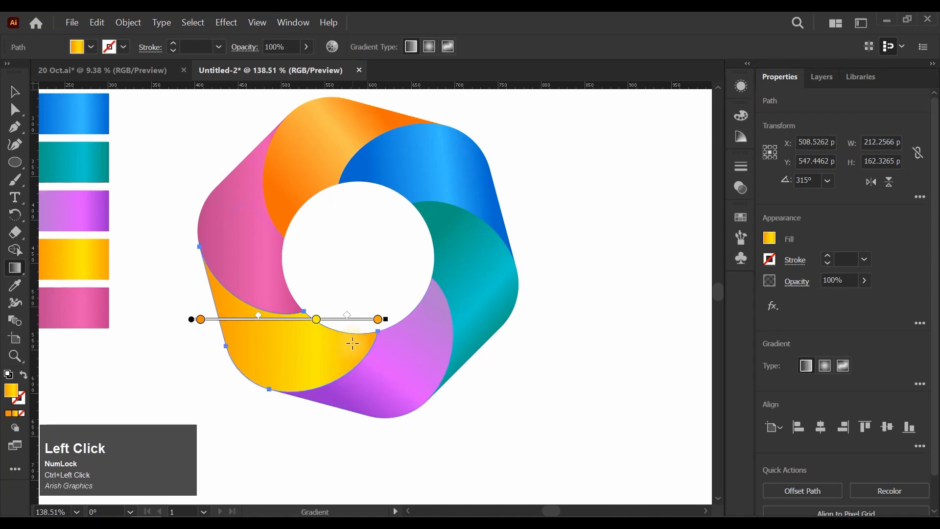
{"action": "left_click_drag", "start_coordinate": [361, 335], "coordinate": [228, 321]}
Redirect the pink petal's gradient steeply along its length, between the upper outer edge and the lower inner tip
{"action": "left_click", "coordinate": [264, 274], "text": "ctrl"}
{"action": "left_click_drag", "start_coordinate": [192, 212], "coordinate": [309, 212]}
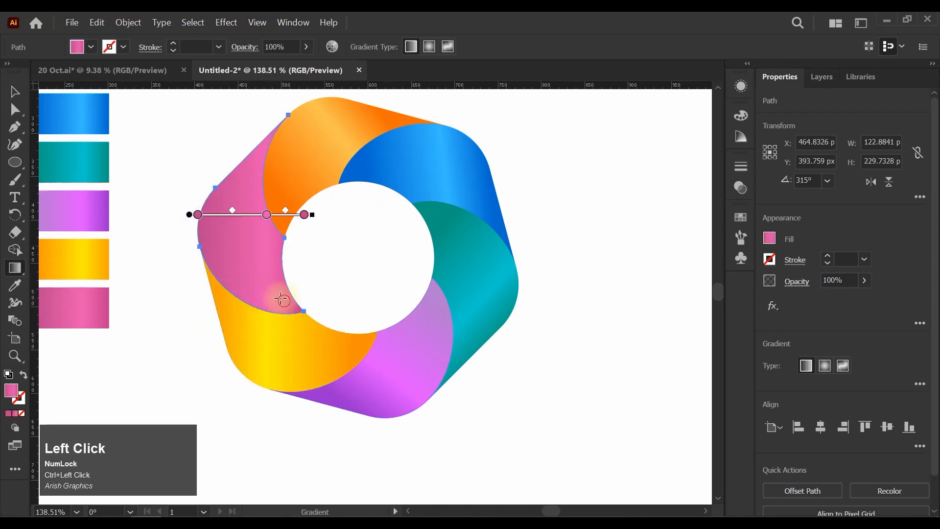
{"action": "left_click_drag", "start_coordinate": [231, 174], "coordinate": [288, 308]}
Adjust the orange petal's gradient so it starts closer to the central circle and runs at a steeper angle
{"action": "left_click", "coordinate": [309, 172], "text": "ctrl"}
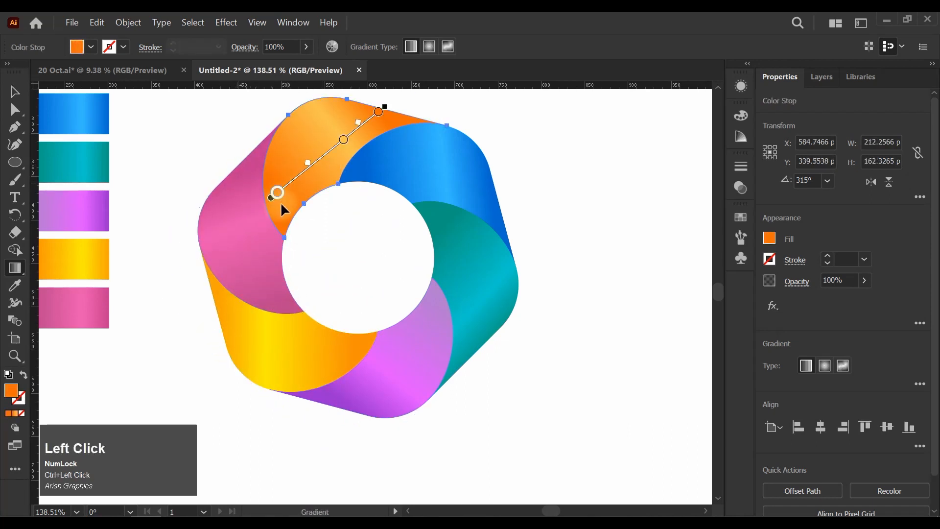
{"action": "left_click_drag", "start_coordinate": [280, 201], "coordinate": [290, 210]}
{"action": "left_click", "coordinate": [593, 178], "text": "ctrl"}
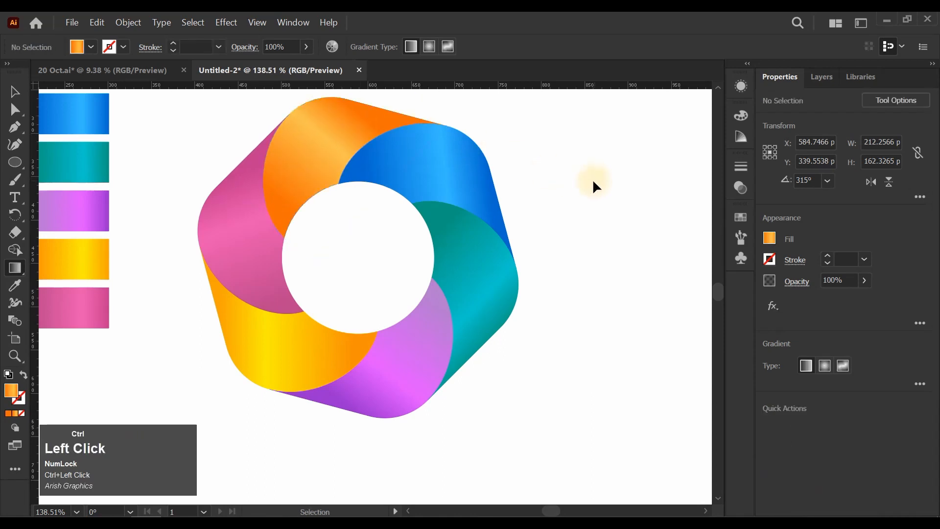
Darken the orange petal's inner gradient stop to deep brown by lowering its brightness to about 27%
{"action": "left_click", "coordinate": [308, 171], "text": "ctrl"}
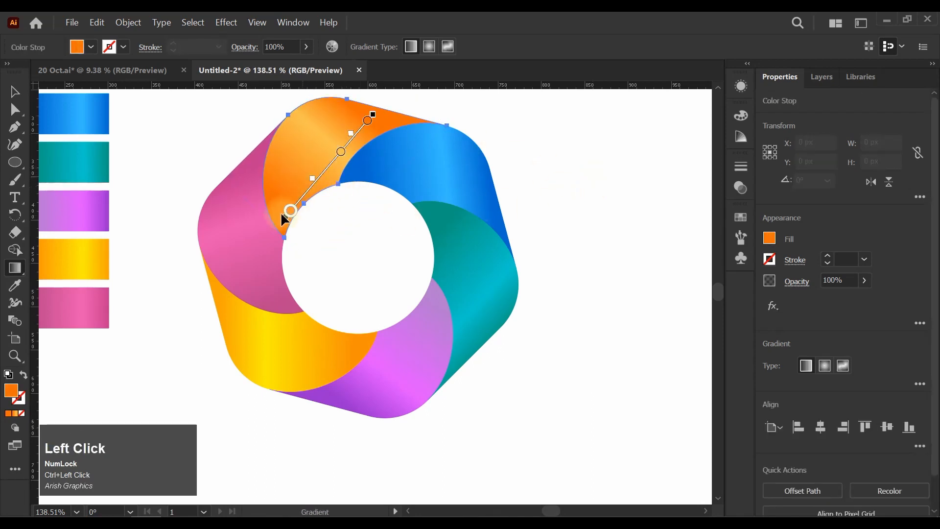
{"action": "double_click", "coordinate": [291, 211]}
{"action": "left_click_drag", "start_coordinate": [193, 319], "coordinate": [190, 312]}
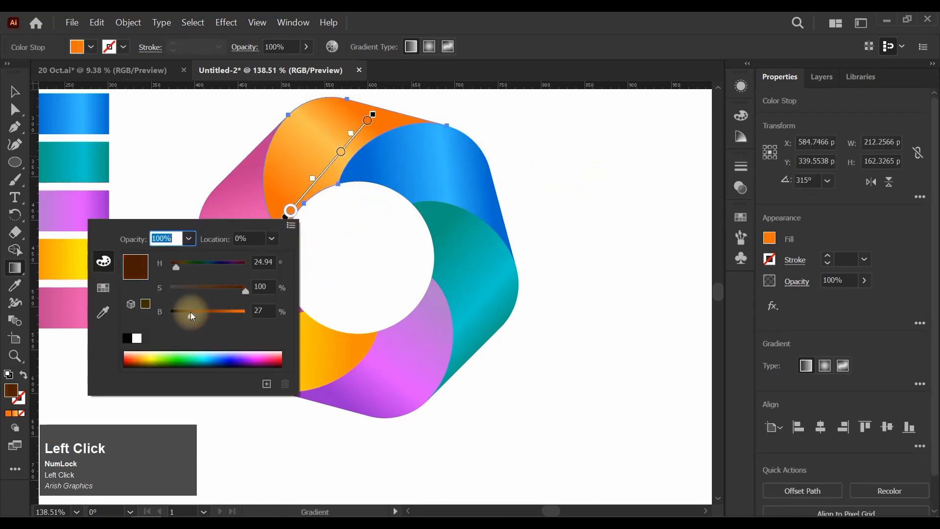
{"action": "left_click", "coordinate": [380, 168], "text": "ctrl"}
Darken the blue petal's inner gradient stop to a very dark navy by lowering its brightness
{"action": "left_click", "coordinate": [406, 160], "text": "ctrl"}
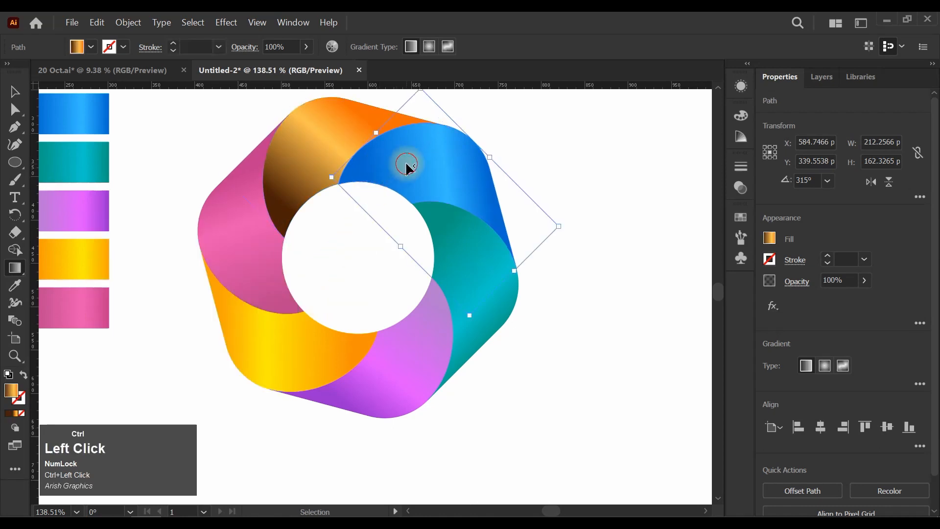
{"action": "double_click", "coordinate": [368, 209]}
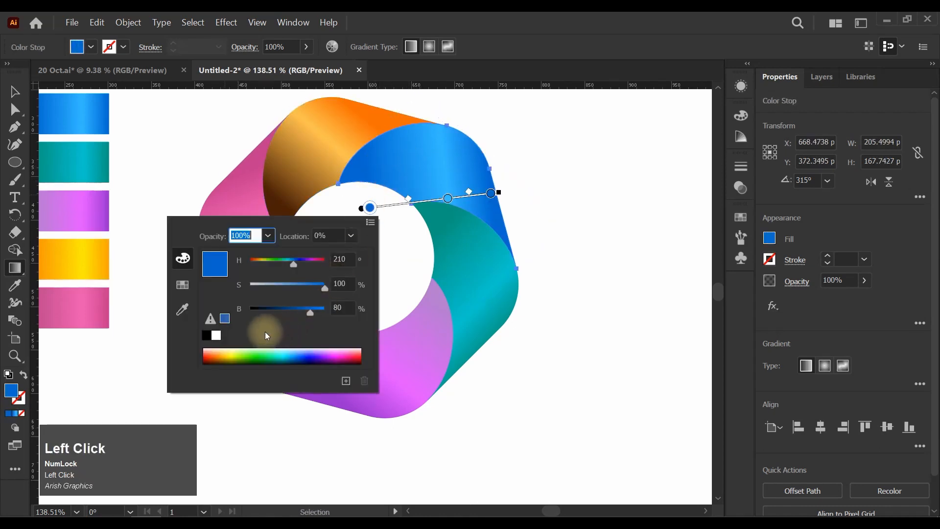
{"action": "left_click", "coordinate": [268, 312]}
Swing the teal petal's gradient start to its upper inner tip and darken that stop to near-black teal
{"action": "left_click", "coordinate": [466, 251], "text": "ctrl"}
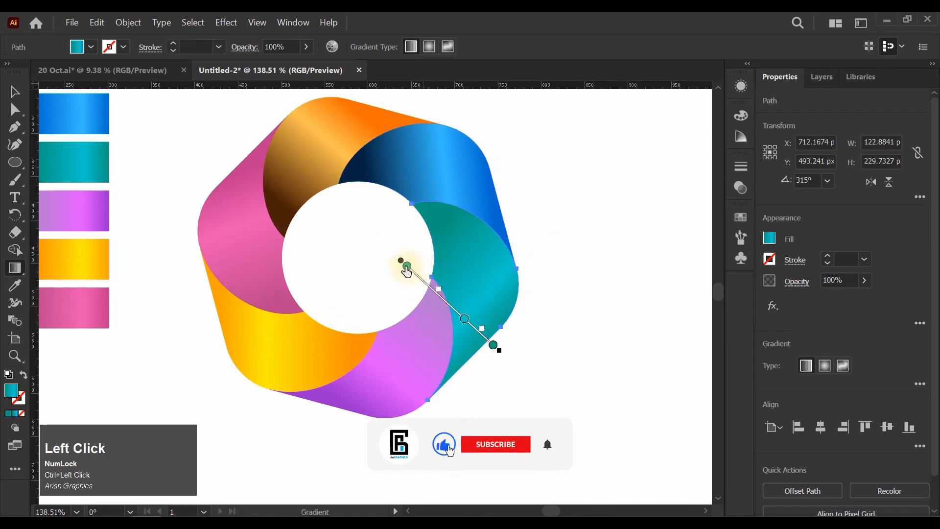
{"action": "left_click_drag", "start_coordinate": [406, 269], "coordinate": [430, 210]}
{"action": "key", "text": "ctrl"}
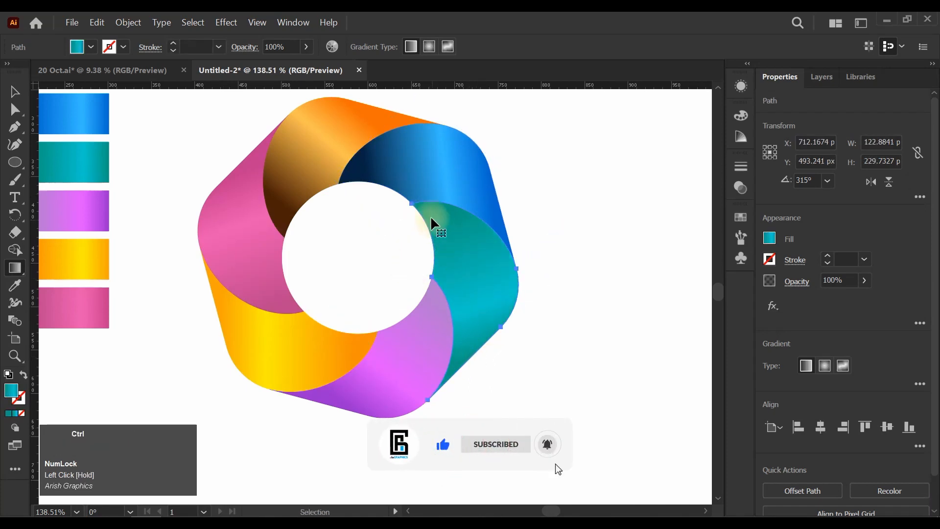
{"action": "double_click", "coordinate": [430, 218]}
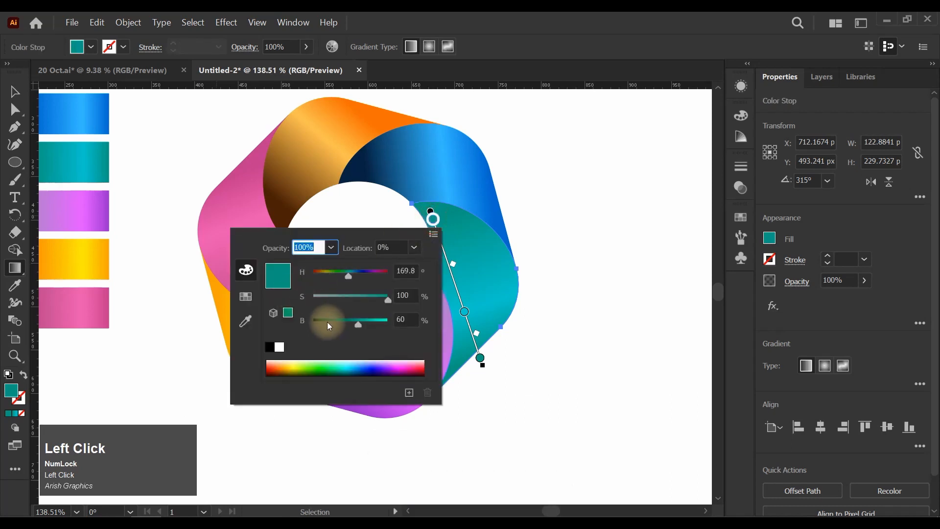
{"action": "left_click", "coordinate": [518, 360], "text": "ctrl"}
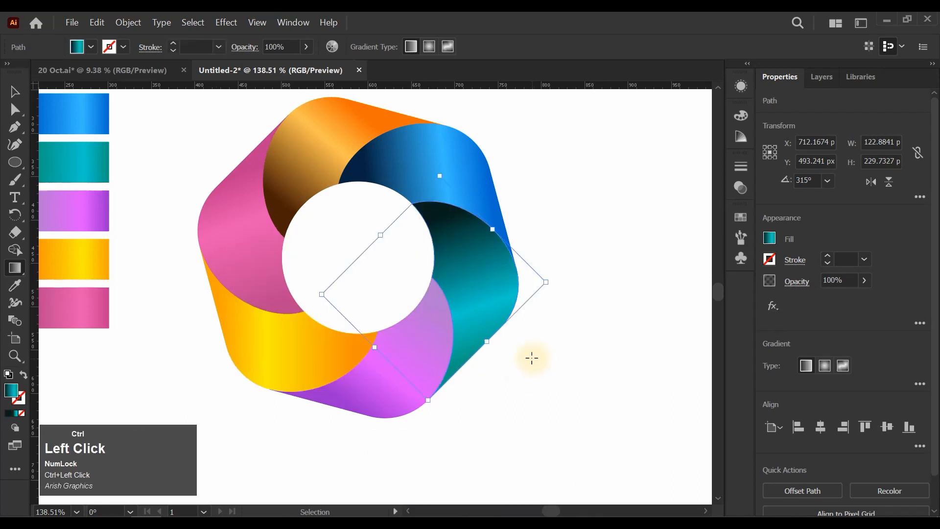
Darken the purple petal's inner gradient stop by lowering its brightness to about 16%
{"action": "scroll", "coordinate": [451, 322], "scroll_direction": "down", "scroll_amount": 1}
{"action": "left_click", "coordinate": [414, 317], "text": "ctrl"}
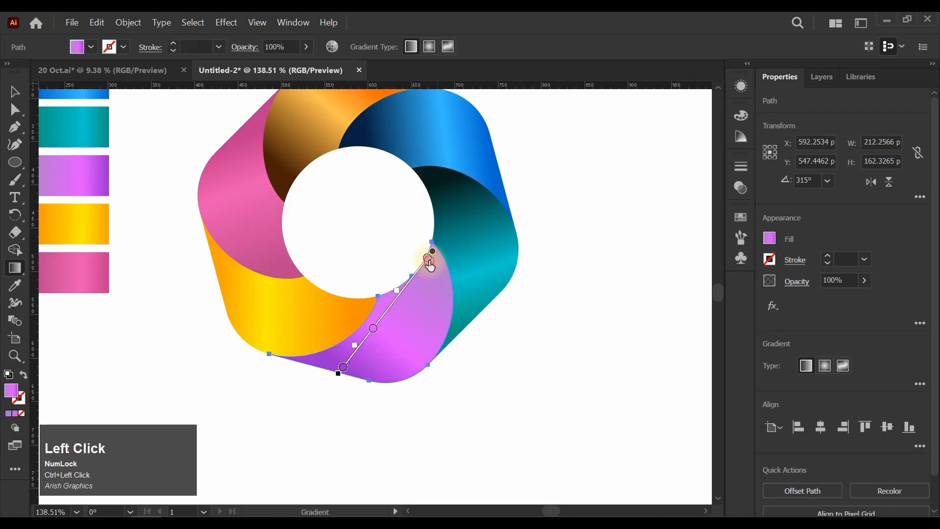
{"action": "double_click", "coordinate": [428, 258]}
{"action": "mouse_move", "coordinate": [327, 361]}
{"action": "left_mouse_down"}
{"action": "mouse_move", "coordinate": [319, 360]}
{"action": "mouse_move", "coordinate": [336, 360]}
{"action": "left_mouse_up"}
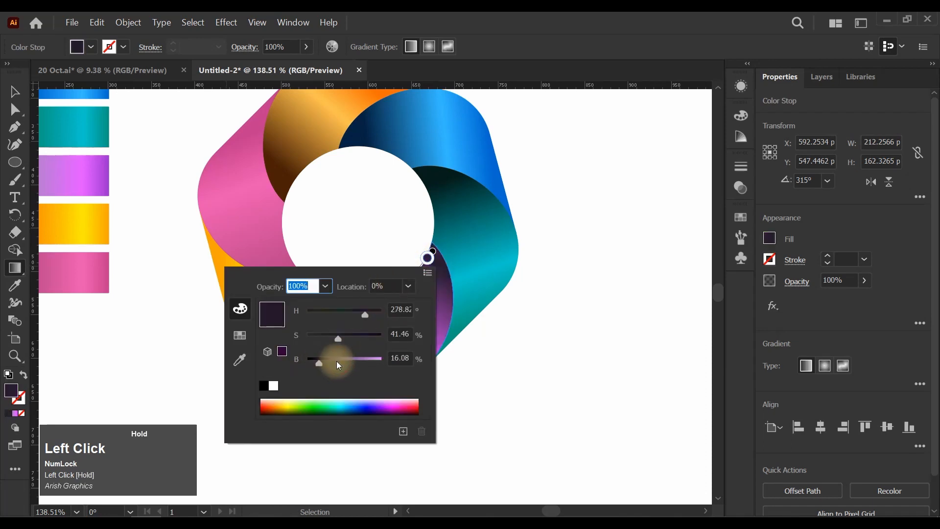
{"action": "left_click", "coordinate": [544, 361], "text": "ctrl"}
Stretch the yellow petal's gradient from its inner tip past its outer edge and darken the inner stop to deep brown
{"action": "scroll", "coordinate": [553, 303], "scroll_direction": "down", "scroll_amount": 1}
{"action": "left_click", "coordinate": [307, 282], "text": "ctrl"}
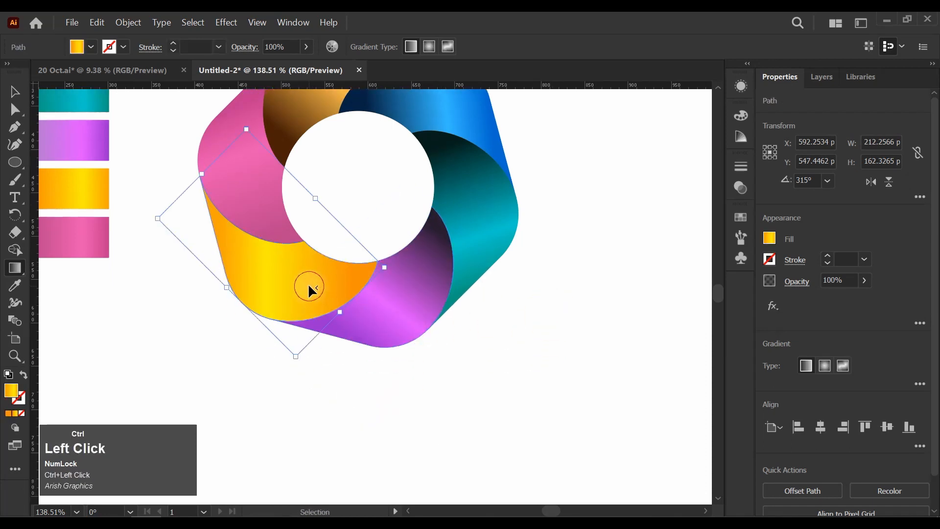
{"action": "left_click_drag", "start_coordinate": [375, 260], "coordinate": [184, 243]}
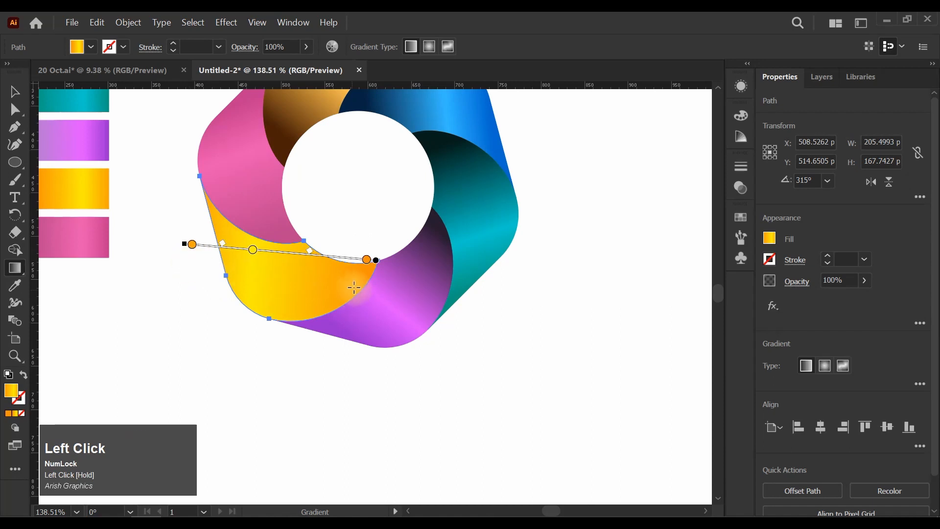
{"action": "double_click", "coordinate": [367, 260]}
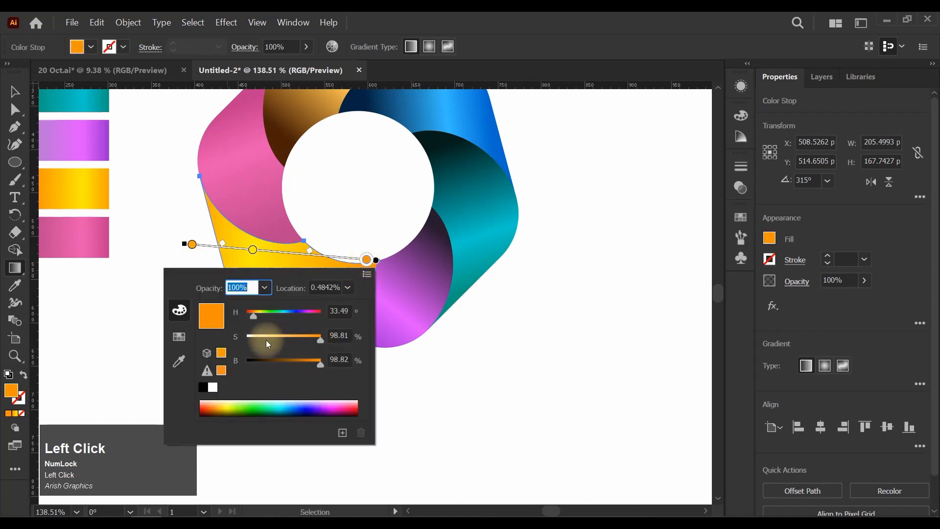
{"action": "left_click_drag", "start_coordinate": [254, 360], "coordinate": [260, 360]}
{"action": "left_click", "coordinate": [465, 348]}
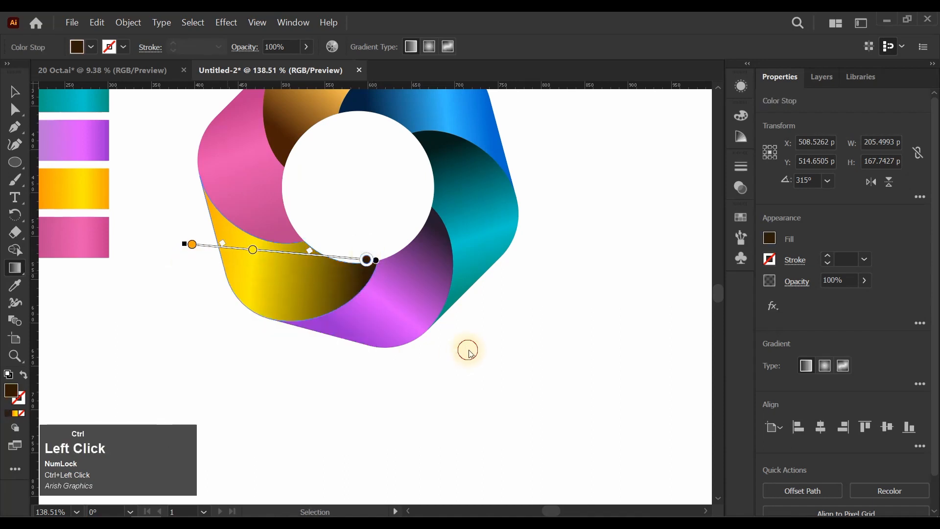
Redraw the purple petal's gradient diagonally from the upper inner tip to the lower edge, shifted slightly outward
{"action": "left_click", "coordinate": [436, 270], "text": "ctrl"}
{"action": "left_click_drag", "start_coordinate": [437, 231], "coordinate": [343, 342]}
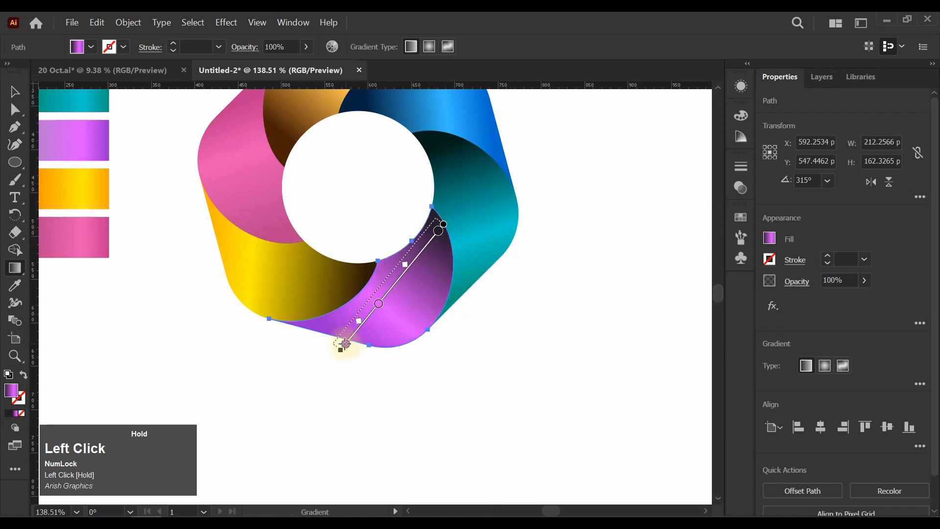
Darken the pink petal's inner gradient stop by lowering its brightness to about 18%, then deselect the petal
{"action": "scroll", "coordinate": [233, 266], "scroll_direction": "up", "scroll_amount": 3}
{"action": "left_click", "coordinate": [261, 268], "text": "ctrl"}
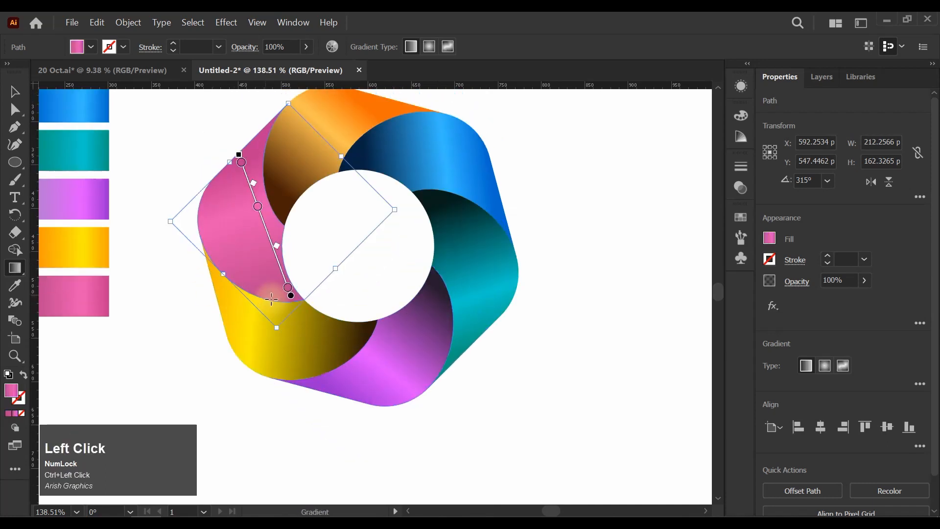
{"action": "left_click_drag", "start_coordinate": [241, 161], "coordinate": [286, 291]}
{"action": "double_click", "coordinate": [288, 287]}
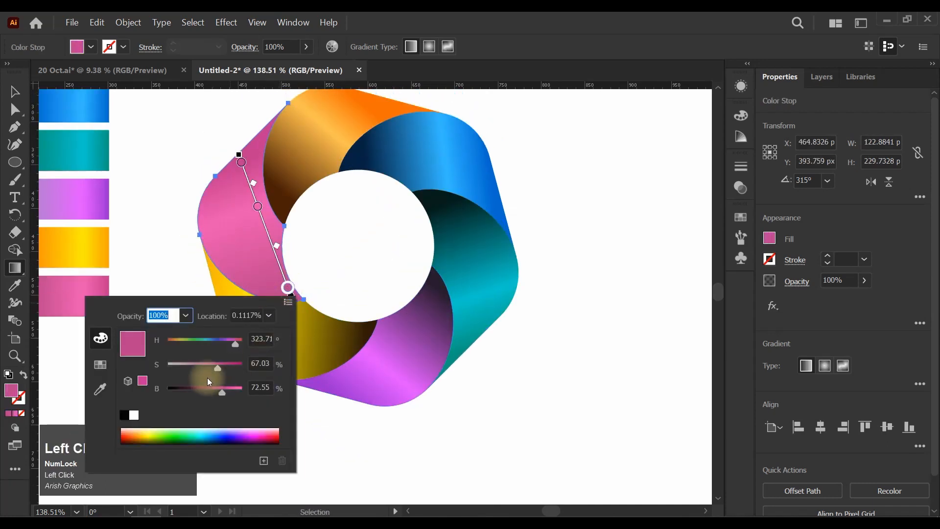
{"action": "left_click", "coordinate": [183, 389]}
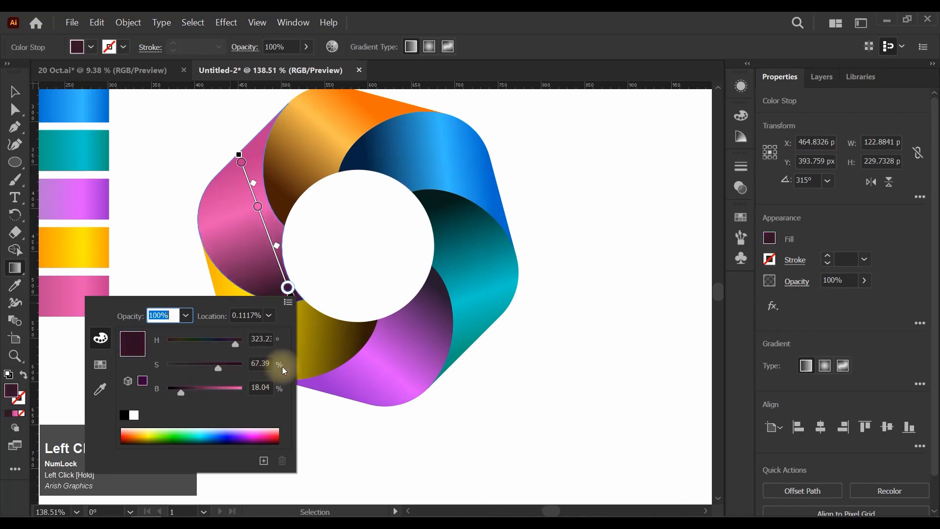
{"action": "left_click", "coordinate": [501, 379], "text": "ctrl"}
{"action": "scroll", "coordinate": [476, 381], "scroll_direction": "left", "scroll_amount": 2}
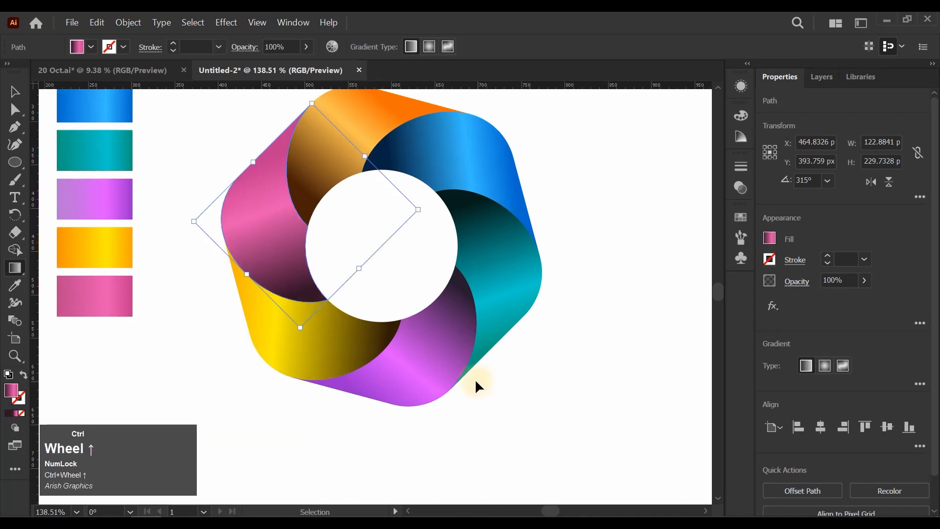
{"action": "left_click", "coordinate": [535, 389], "text": "ctrl"}
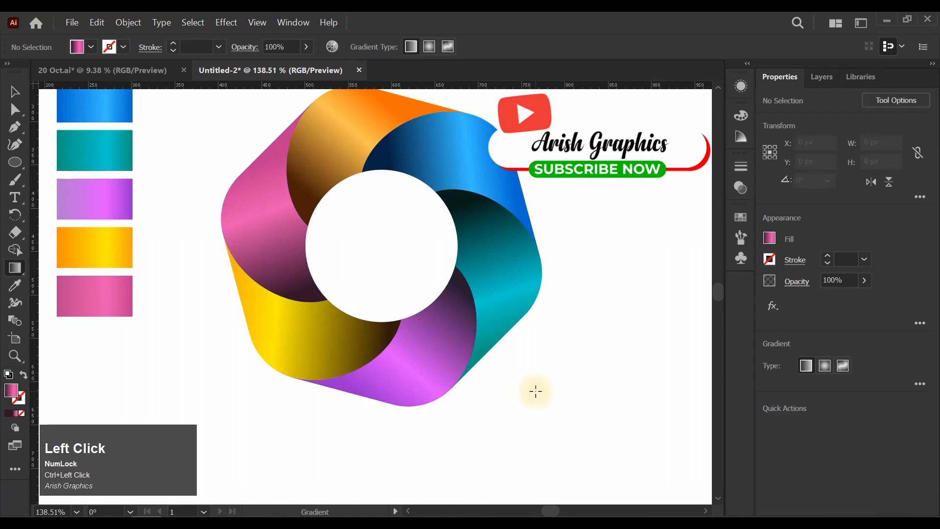
Select all six petals of the finished logo and move them away from the colour swatches, then deselect
{"action": "key", "text": "v"}
{"action": "scroll", "coordinate": [404, 388], "scroll_direction": "right", "scroll_amount": 2}
{"action": "scroll", "coordinate": [273, 230], "scroll_direction": "up", "scroll_amount": 2}
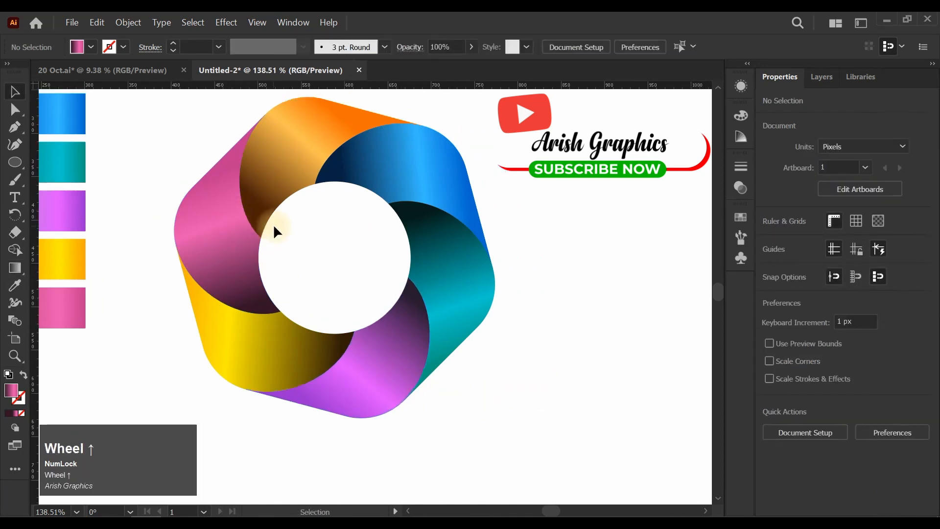
{"action": "left_click_drag", "start_coordinate": [165, 131], "coordinate": [531, 450]}
{"action": "left_click_drag", "start_coordinate": [419, 310], "coordinate": [524, 357]}
{"action": "key", "text": "ctrl"}
{"action": "scroll", "coordinate": [600, 321], "scroll_direction": "right", "scroll_amount": 2}
{"action": "left_click", "coordinate": [599, 280]}
{"action": "left_click", "coordinate": [472, 389], "text": "ctrl"}
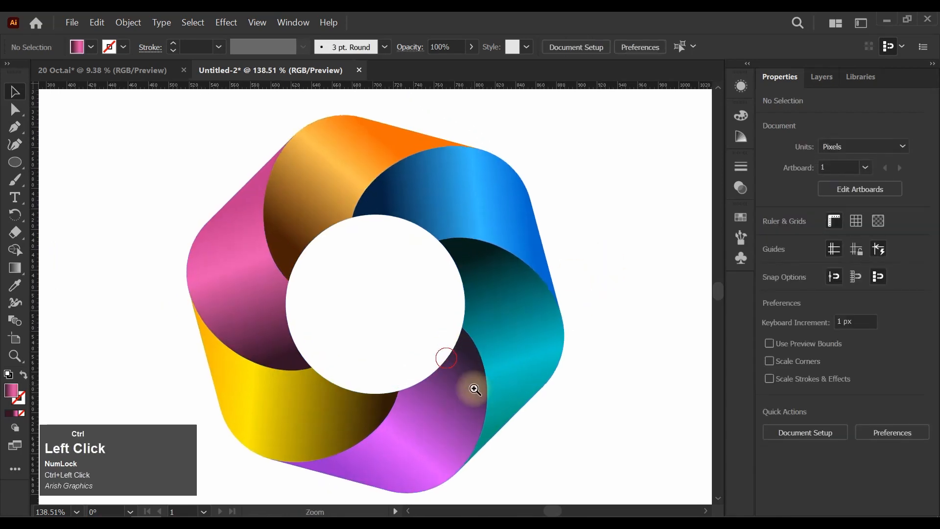
{"action": "left_click_drag", "start_coordinate": [472, 388], "coordinate": [504, 353]}
{"action": "scroll", "coordinate": [536, 353], "scroll_direction": "up", "scroll_amount": 2}
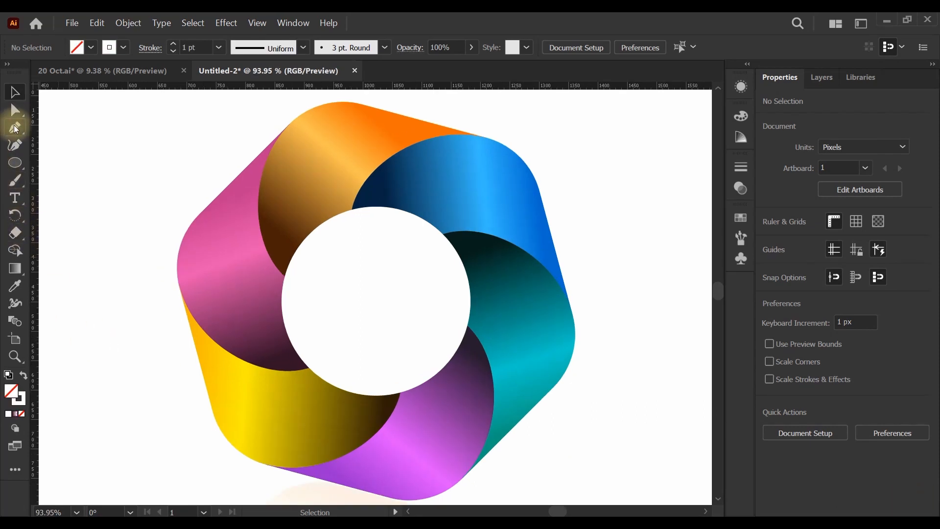
Draw a white Pen path from the blue petal's inner tip to its outer corner and curve it along the orange petal boundary
{"action": "left_click", "coordinate": [16, 128]}
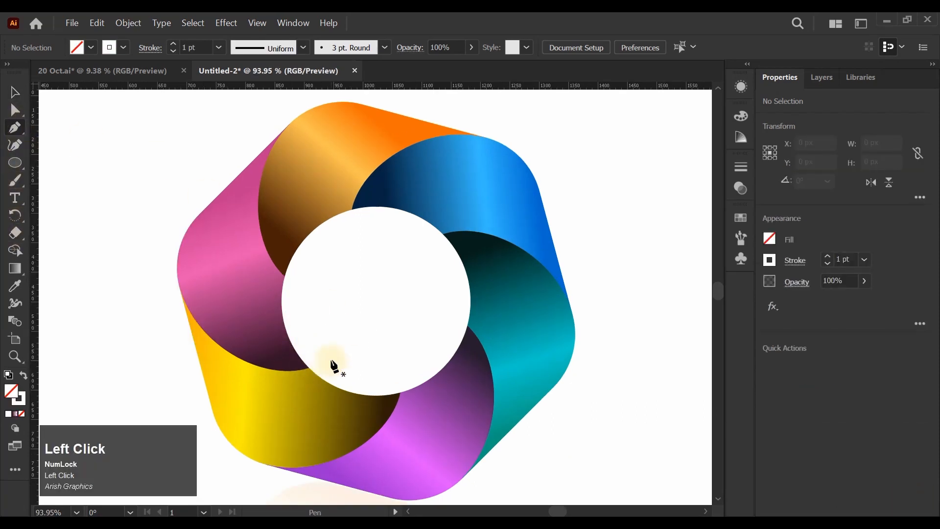
{"action": "scroll", "coordinate": [391, 141], "scroll_direction": "up", "scroll_amount": 5}
{"action": "scroll", "coordinate": [456, 204], "scroll_direction": "up", "scroll_amount": 1}
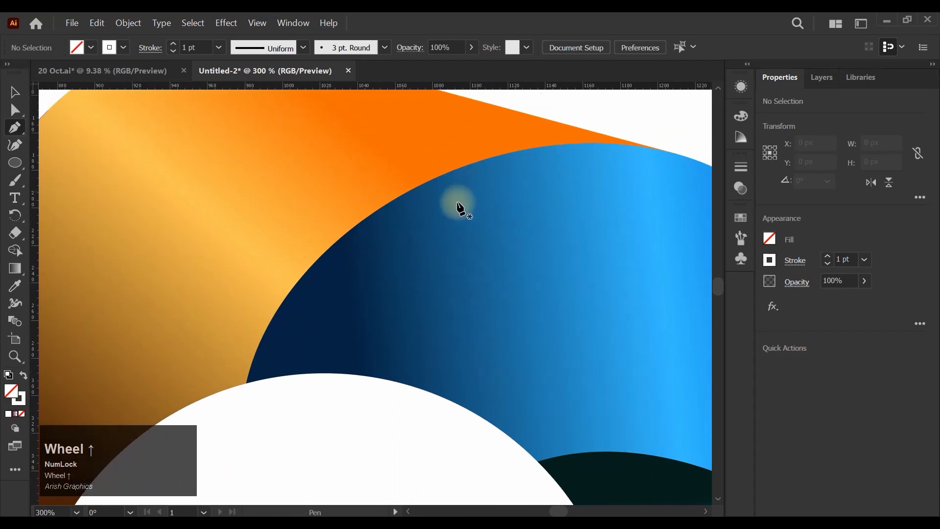
{"action": "scroll", "coordinate": [181, 394], "scroll_direction": "down", "scroll_amount": 1}
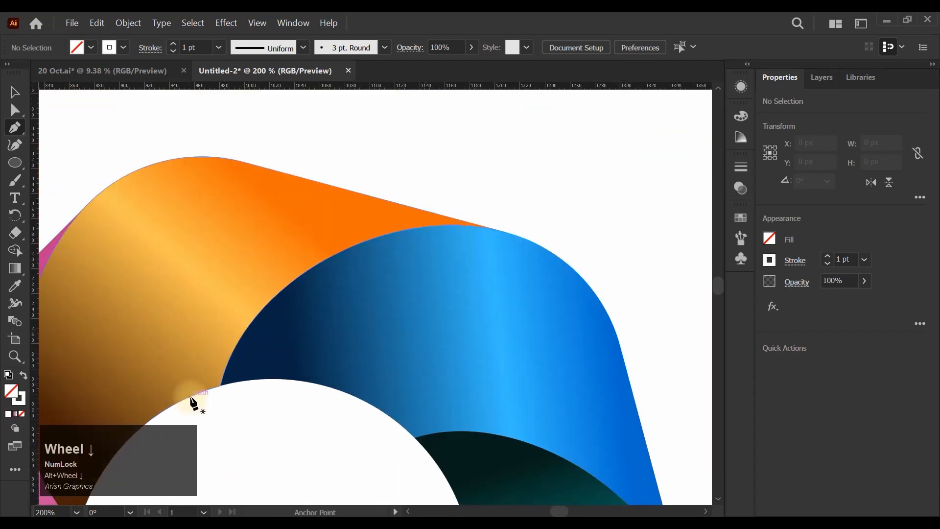
{"action": "left_click", "coordinate": [222, 386]}
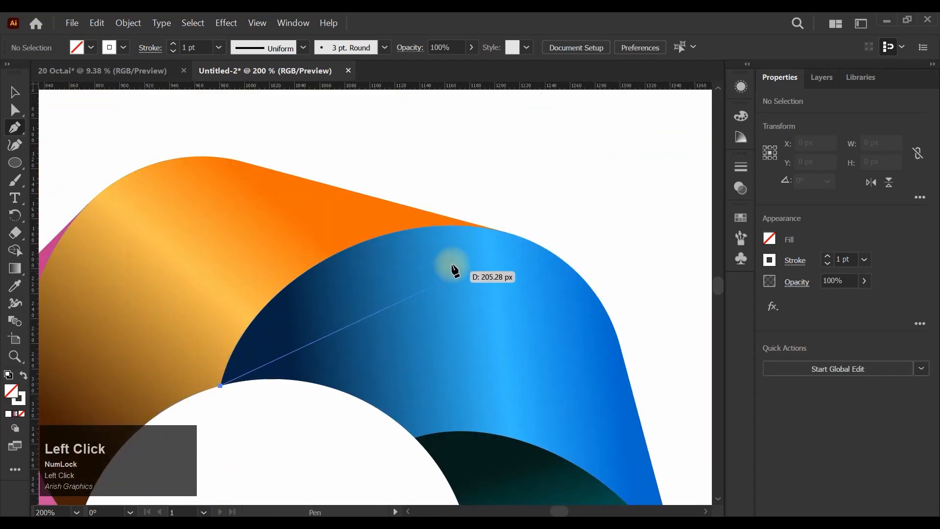
{"action": "left_click", "coordinate": [506, 232]}
{"action": "scroll", "coordinate": [250, 336], "scroll_direction": "up", "scroll_amount": 1}
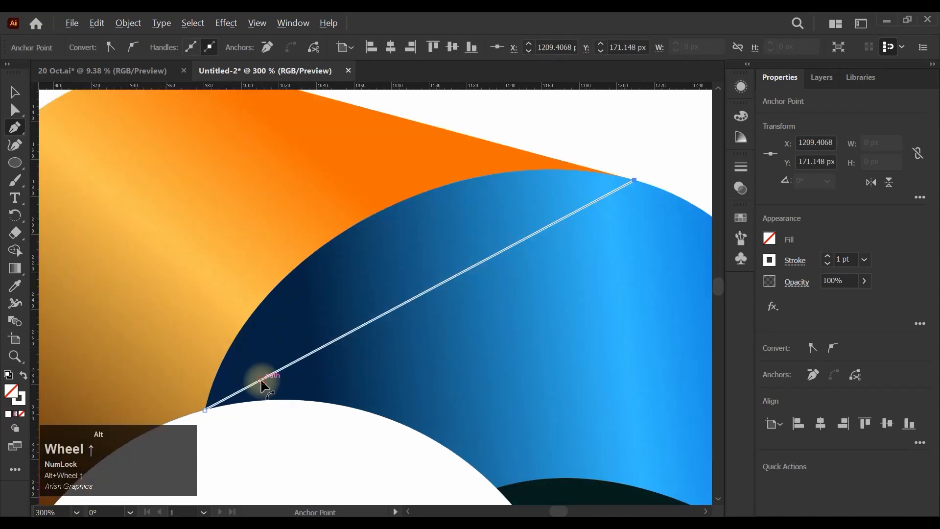
{"action": "left_click_drag", "start_coordinate": [261, 382], "coordinate": [258, 314]}
{"action": "key", "text": "ctrl"}
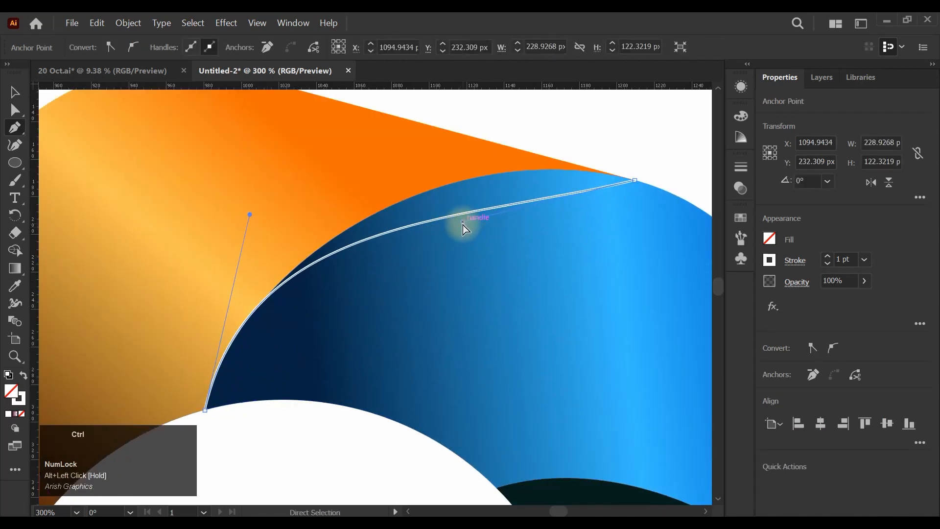
{"action": "left_click_drag", "start_coordinate": [465, 225], "coordinate": [515, 137]}
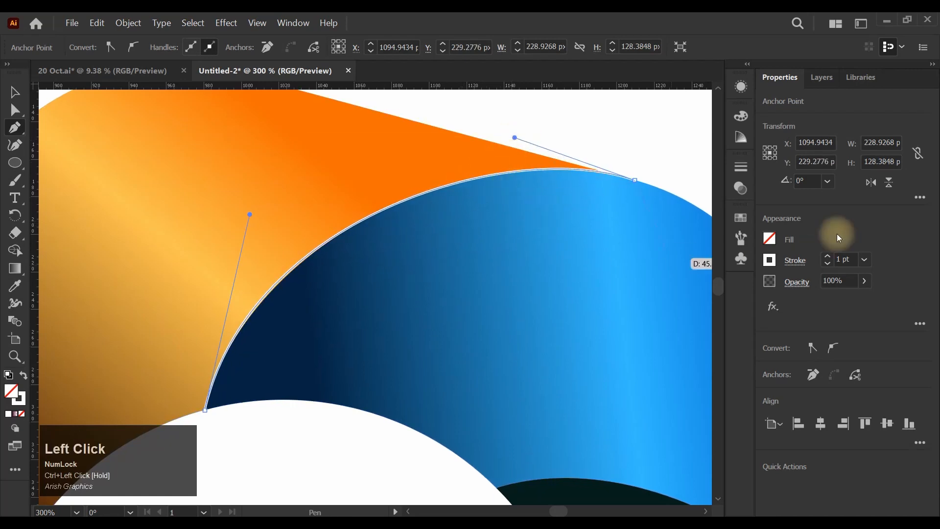
Set the white arc's stroke to 2 pt and apply a Gaussian Blur with a 6-pixel radius
{"action": "left_click", "coordinate": [827, 255]}
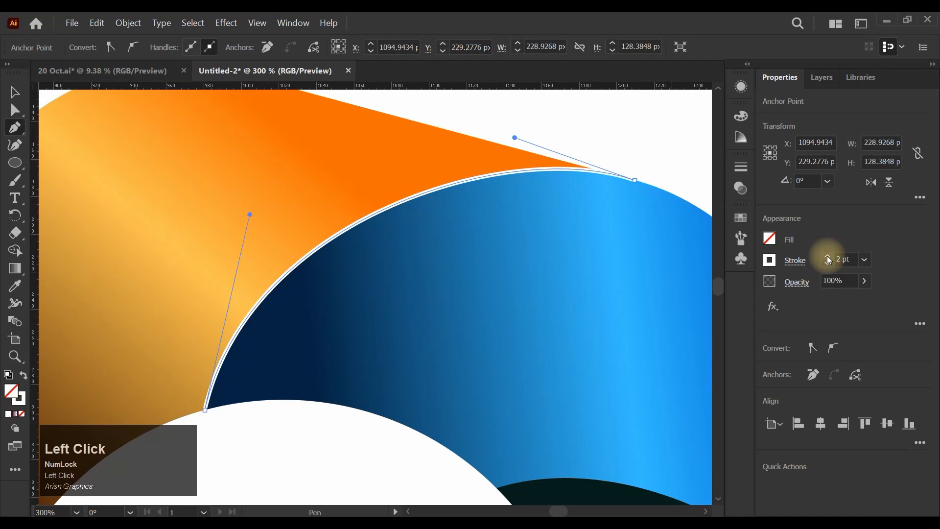
{"action": "left_click", "coordinate": [226, 23]}
{"action": "mouse_move", "coordinate": [266, 260]}
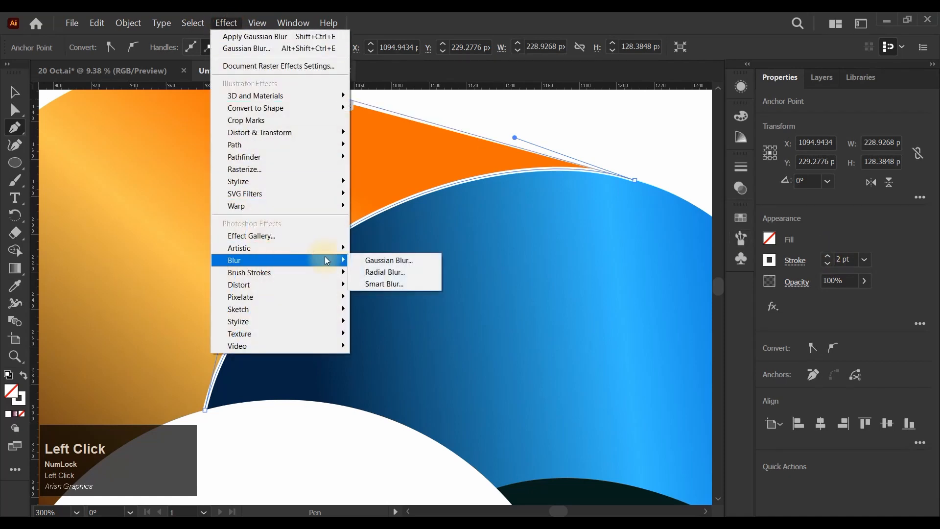
{"action": "left_click", "coordinate": [413, 259]}
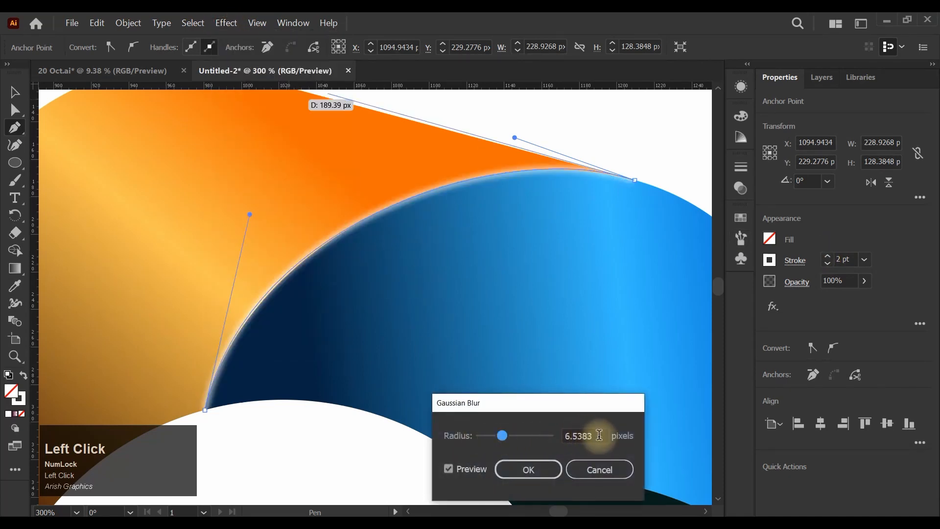
{"action": "left_click", "coordinate": [565, 435]}
{"action": "left_click_drag", "start_coordinate": [566, 435], "coordinate": [597, 429]}
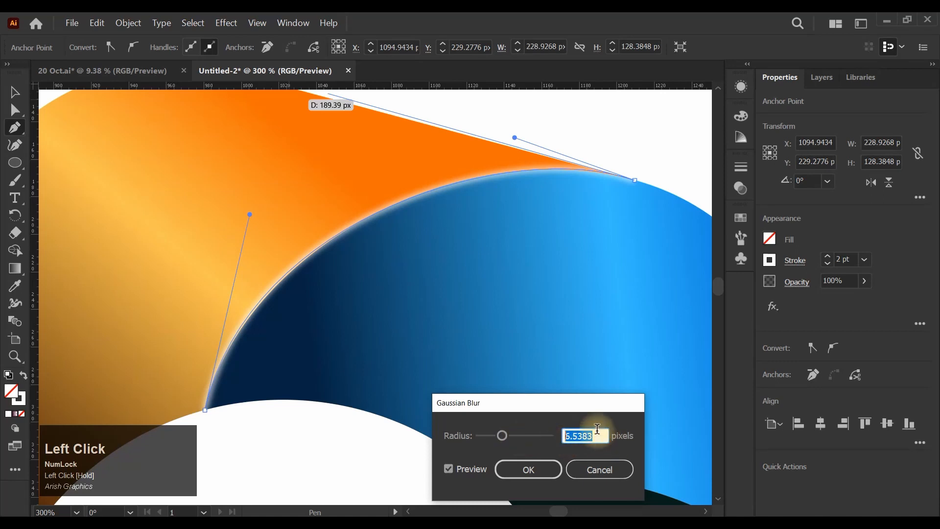
{"action": "type", "text": "6"}
{"action": "key", "text": "Tab"}
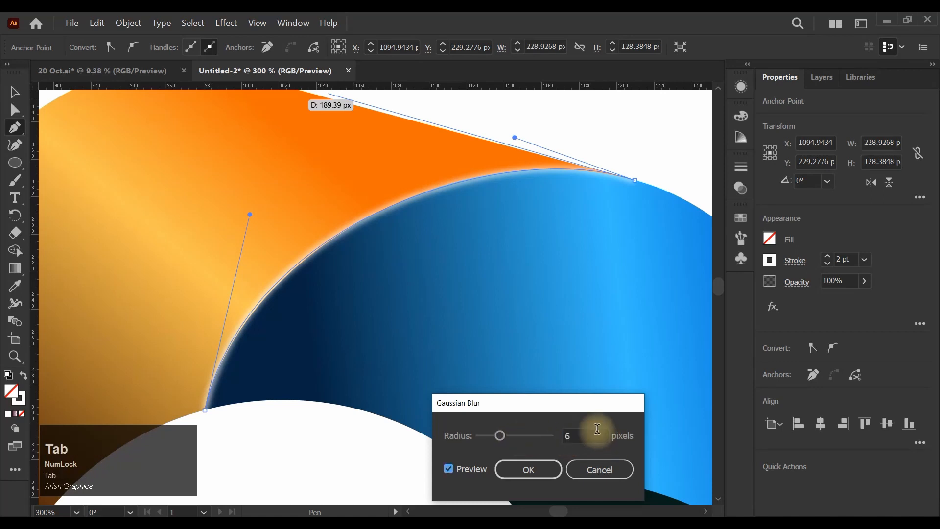
{"action": "left_click", "coordinate": [528, 469]}
Raise the blurred arc's stroke to 4 pt and give it a width profile tapered at both ends, then deselect it
{"action": "left_click", "coordinate": [827, 256]}
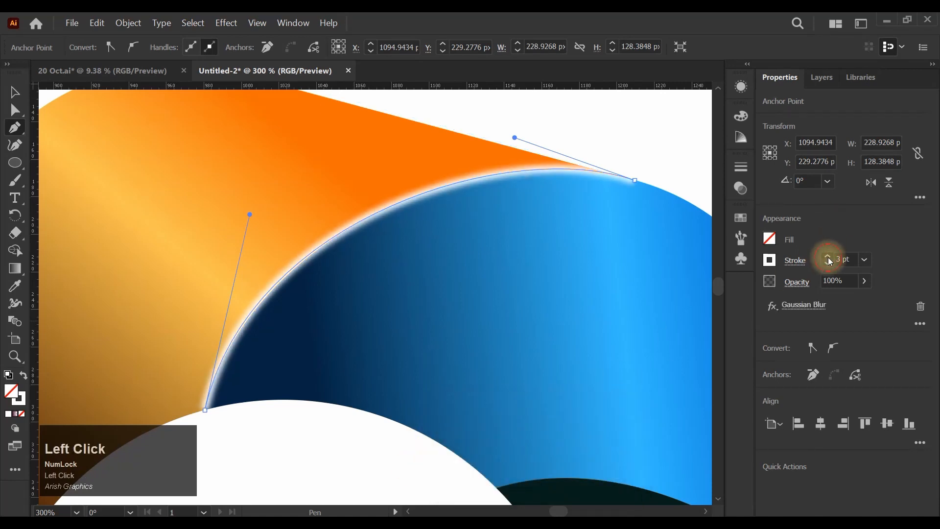
{"action": "left_click", "coordinate": [795, 260]}
{"action": "left_click", "coordinate": [746, 492]}
{"action": "left_click", "coordinate": [721, 337]}
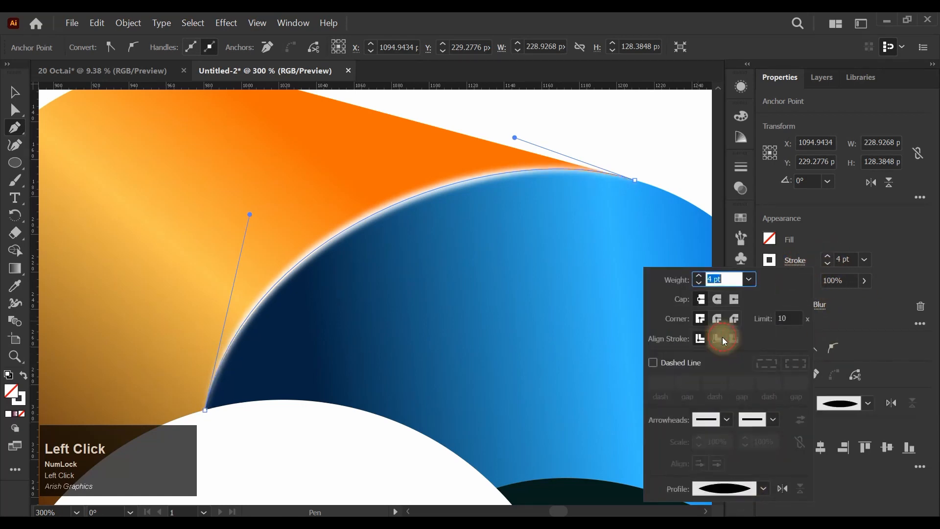
{"action": "left_click", "coordinate": [19, 78]}
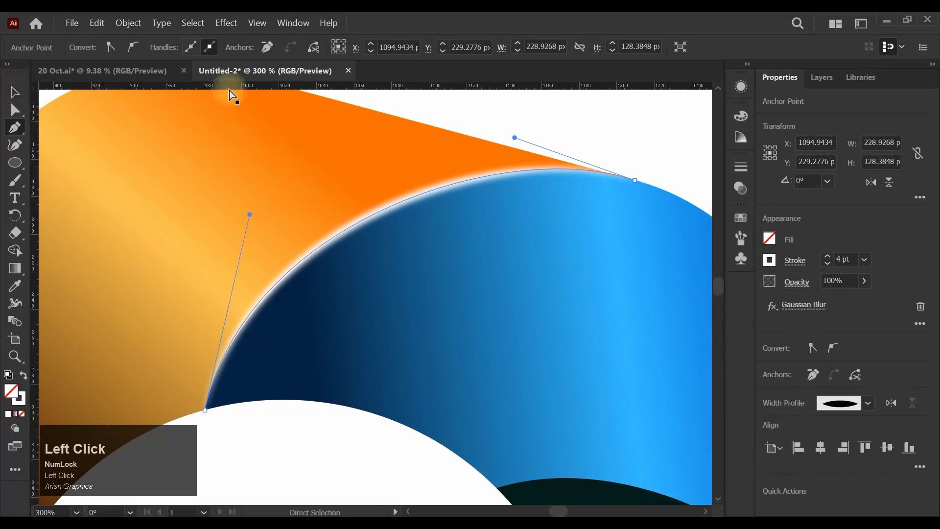
{"action": "left_click", "coordinate": [14, 92]}
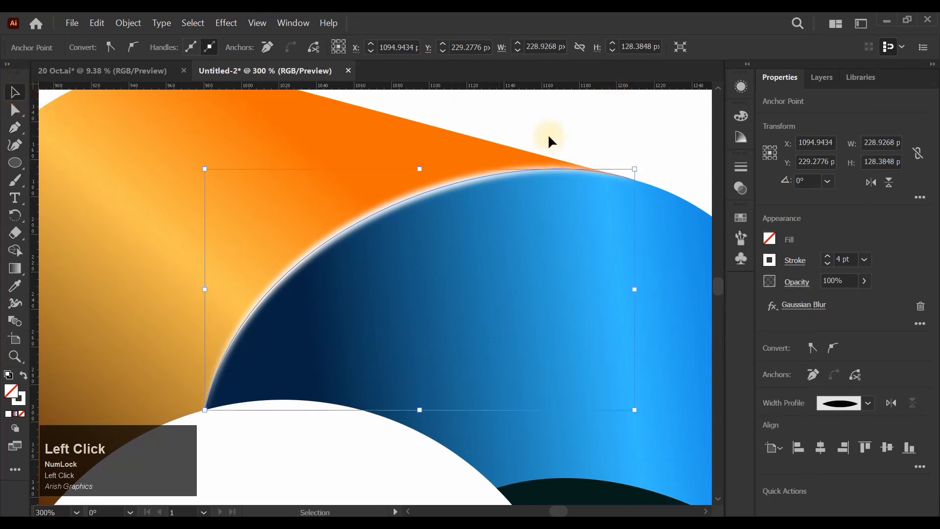
{"action": "left_click", "coordinate": [601, 134]}
{"action": "left_click", "coordinate": [484, 128]}
Increase the blurred highlight arc's stroke weight to 5 pt and deselect it
{"action": "scroll", "coordinate": [485, 129], "scroll_direction": "down", "scroll_amount": 3, "text": "alt"}
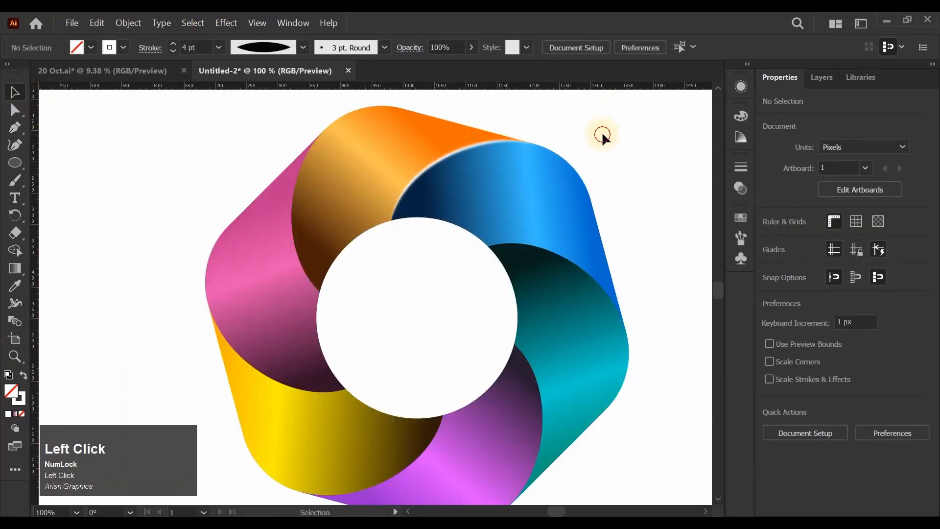
{"action": "scroll", "coordinate": [473, 161], "scroll_direction": "up", "scroll_amount": 1, "text": "alt"}
{"action": "left_click", "coordinate": [451, 154]}
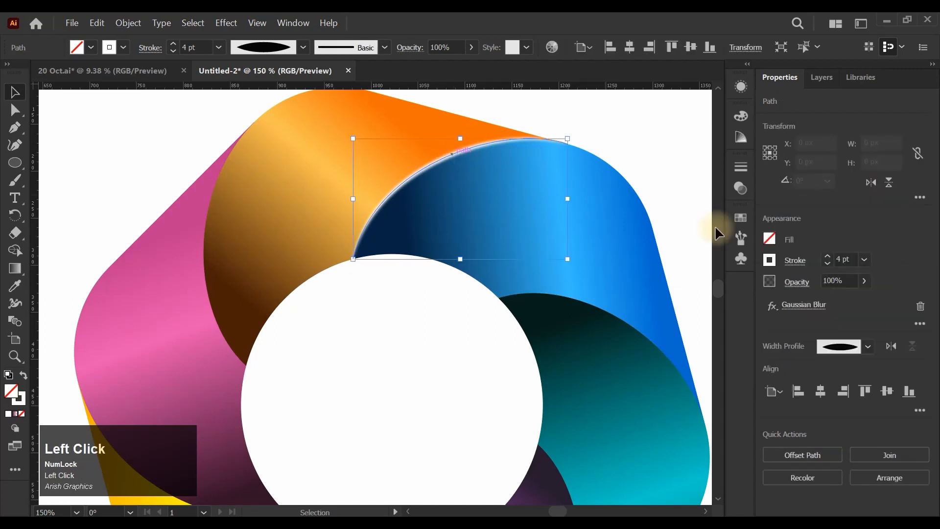
{"action": "left_click", "coordinate": [690, 196]}
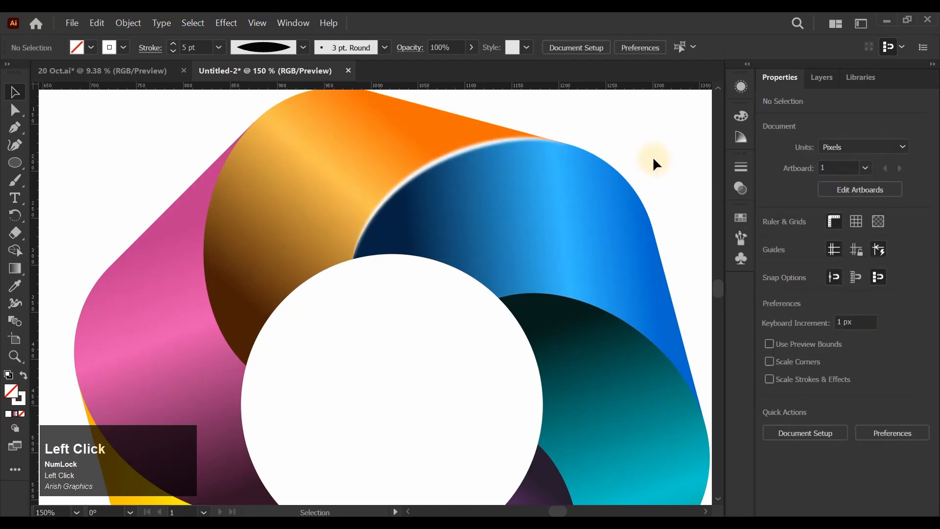
{"action": "scroll", "coordinate": [585, 166], "scroll_direction": "down", "scroll_amount": 1, "text": "alt"}
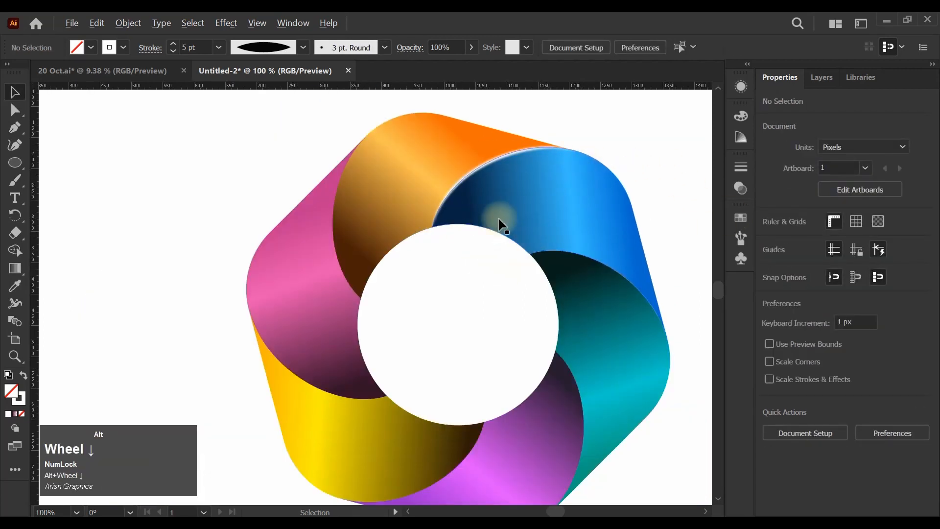
Create a 100 × 100 px circle in the logo's central opening, enlarge it to about 302 px and centre it there
{"action": "left_click", "coordinate": [15, 163]}
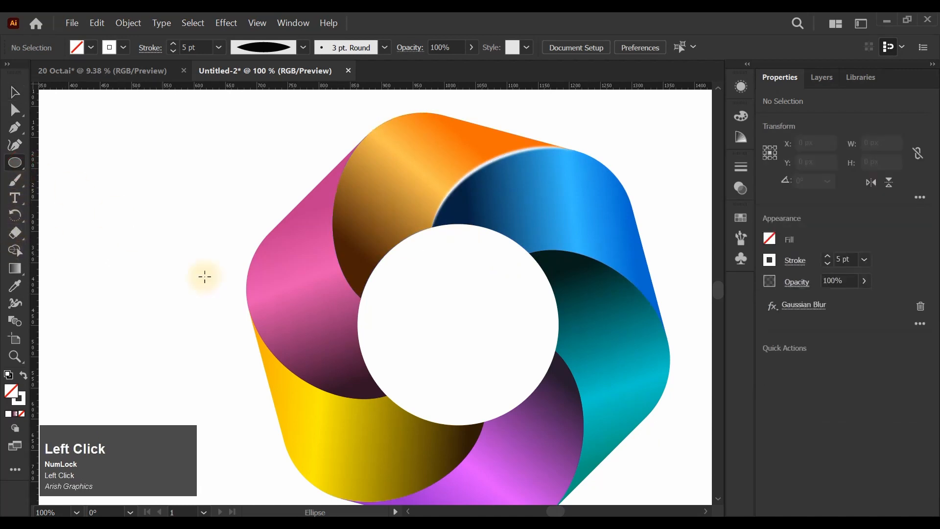
{"action": "left_click", "coordinate": [461, 318]}
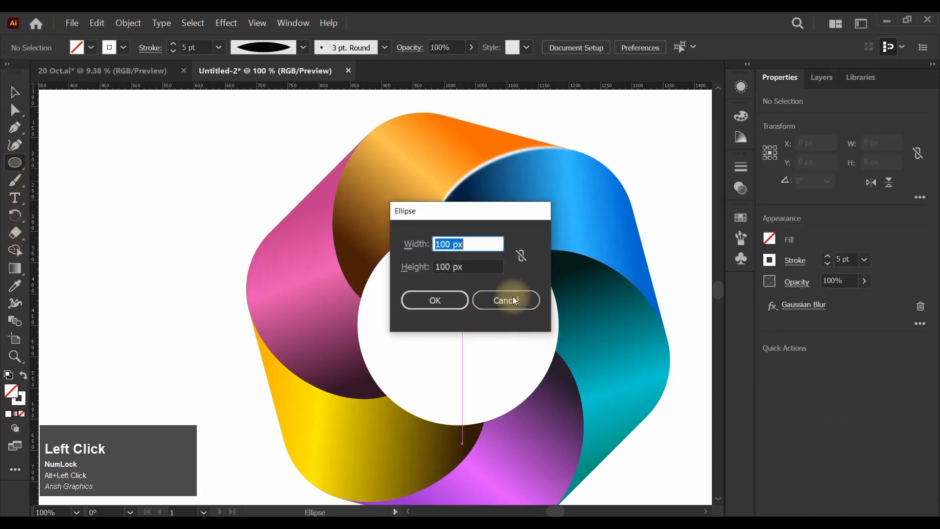
{"action": "left_click", "coordinate": [432, 300]}
{"action": "left_click", "coordinate": [16, 95]}
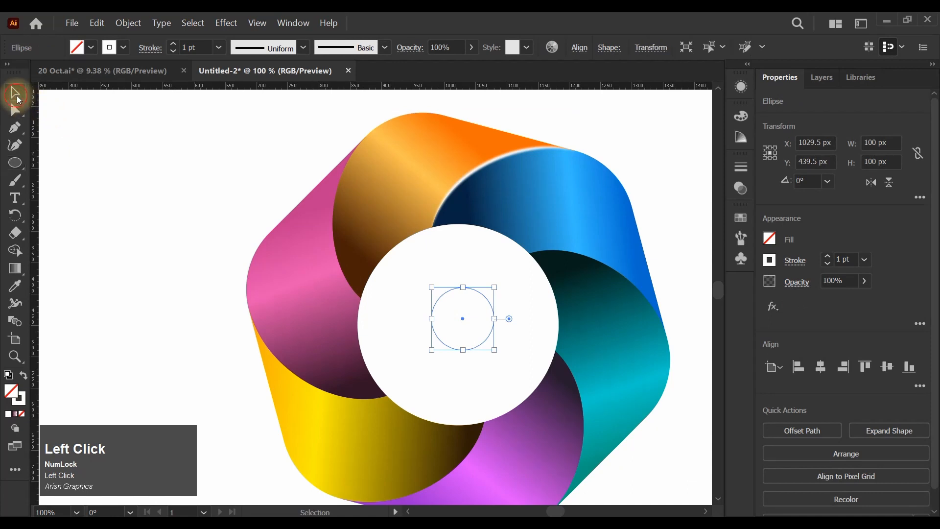
{"action": "left_click_drag", "start_coordinate": [463, 349], "coordinate": [491, 414]}
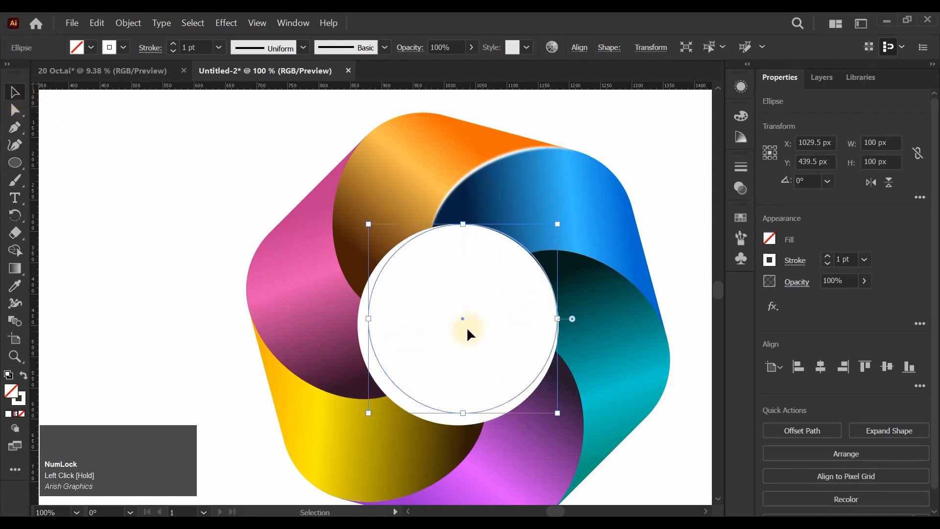
{"action": "left_click_drag", "start_coordinate": [461, 318], "coordinate": [458, 324]}
Give the circle a black stroke and enlarge it to 322 px so its sides meet the edges of the central opening
{"action": "scroll", "coordinate": [350, 320], "scroll_direction": "up", "scroll_amount": 5}
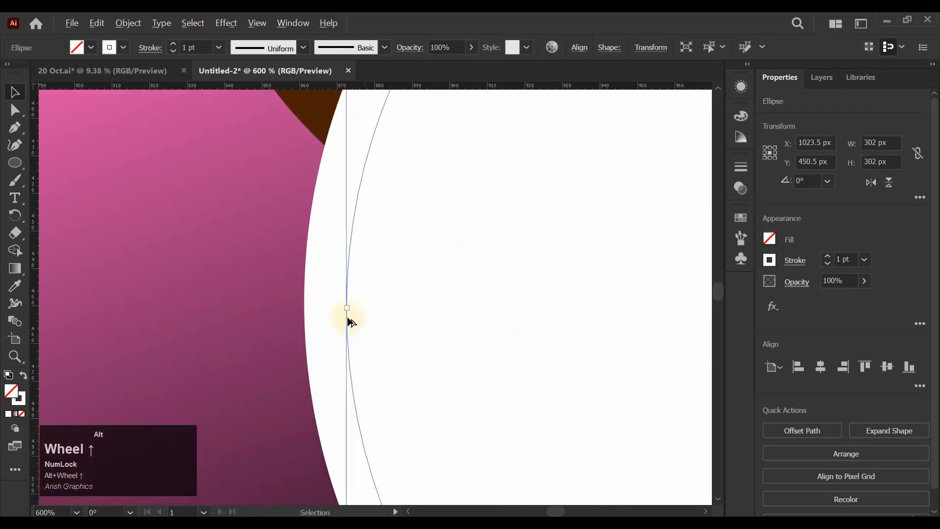
{"action": "key", "text": "d"}
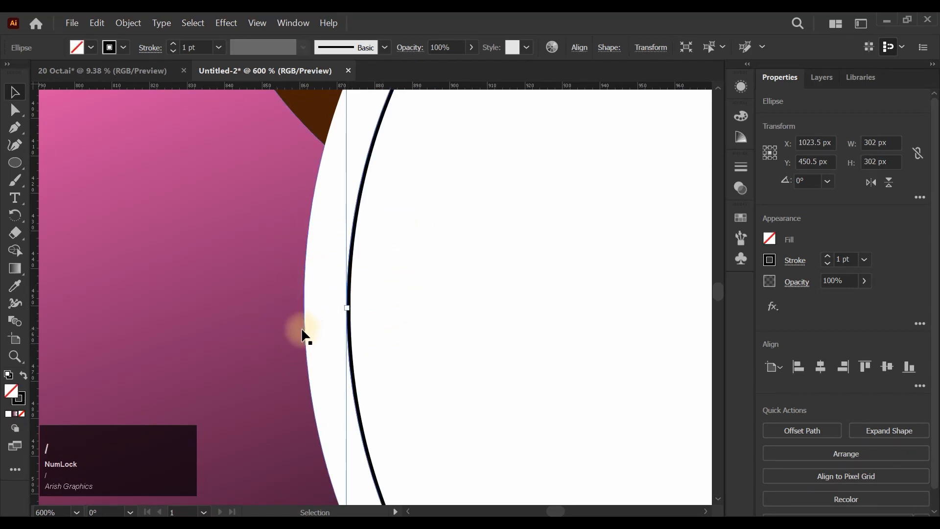
{"action": "left_click_drag", "start_coordinate": [346, 310], "coordinate": [309, 312]}
{"action": "scroll", "coordinate": [308, 313], "scroll_direction": "down", "scroll_amount": 4}
{"action": "scroll", "coordinate": [544, 297], "scroll_direction": "up", "scroll_amount": 3}
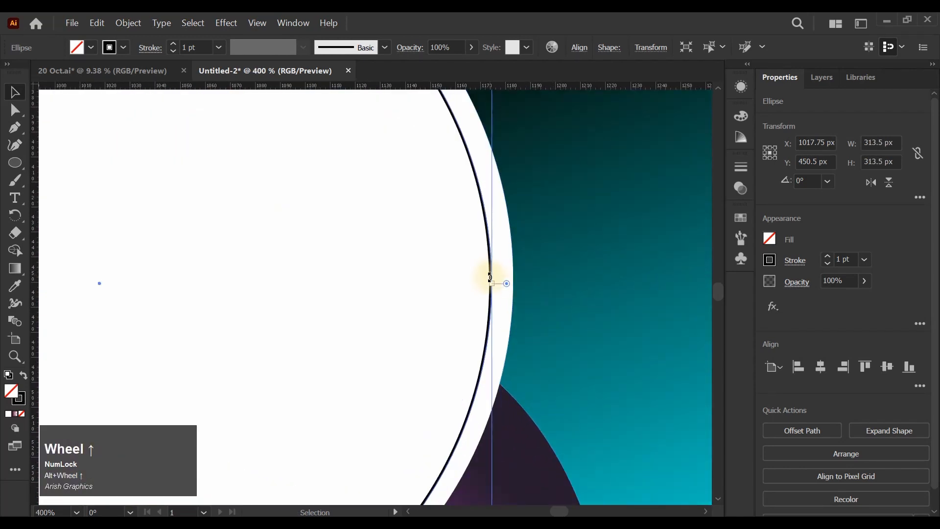
{"action": "left_click_drag", "start_coordinate": [487, 277], "coordinate": [517, 284]}
{"action": "scroll", "coordinate": [606, 275], "scroll_direction": "down", "scroll_amount": 2}
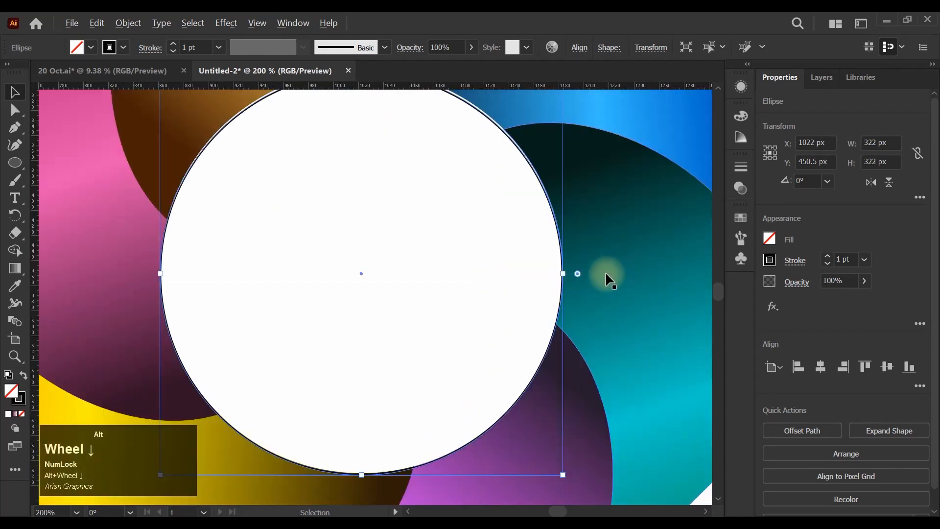
Enlarge the circle proportionally to 323.5 px so its upper edge meets the blue petal's inner edge
{"action": "scroll", "coordinate": [397, 286], "scroll_direction": "up", "scroll_amount": 2}
{"action": "scroll", "coordinate": [357, 137], "scroll_direction": "up", "scroll_amount": 4}
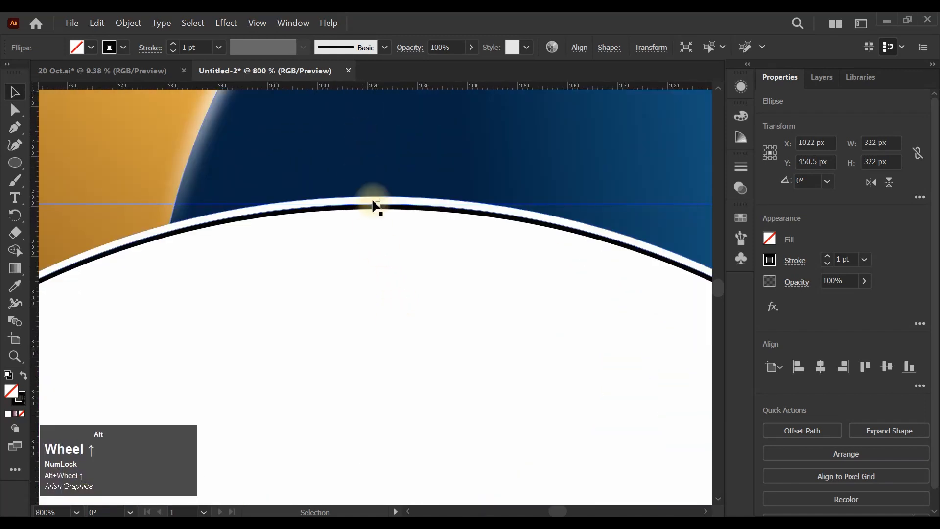
{"action": "left_click_drag", "start_coordinate": [379, 205], "coordinate": [377, 193]}
{"action": "scroll", "coordinate": [436, 235], "scroll_direction": "down", "scroll_amount": 5}
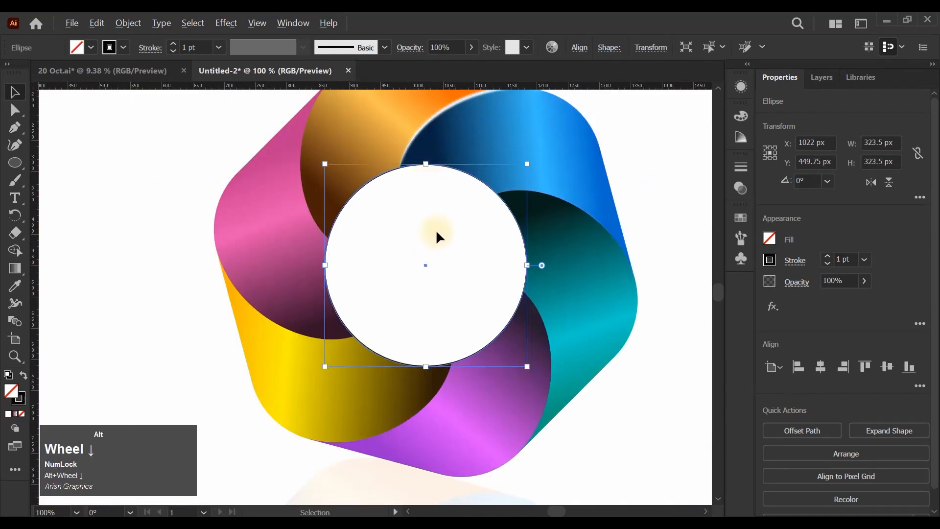
Shrink the circle proportionally to 323 px so its lower edge fits the yellow petal's inner edge
{"action": "scroll", "coordinate": [430, 382], "scroll_direction": "up", "scroll_amount": 2}
{"action": "scroll", "coordinate": [430, 382], "scroll_direction": "up", "scroll_amount": 1}
{"action": "scroll", "coordinate": [426, 373], "scroll_direction": "down", "scroll_amount": 2}
{"action": "scroll", "coordinate": [419, 369], "scroll_direction": "up", "scroll_amount": 2}
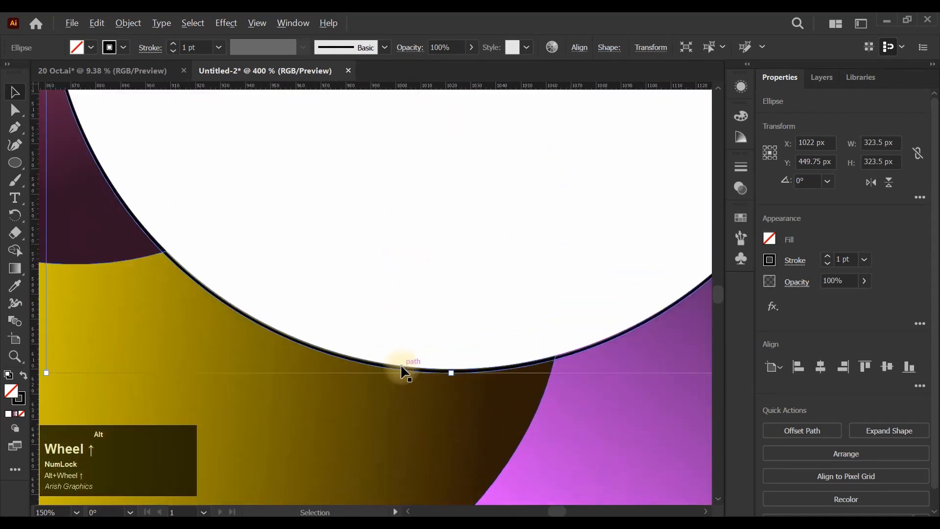
{"action": "scroll", "coordinate": [405, 373], "scroll_direction": "up", "scroll_amount": 1}
{"action": "scroll", "coordinate": [413, 376], "scroll_direction": "up", "scroll_amount": 5}
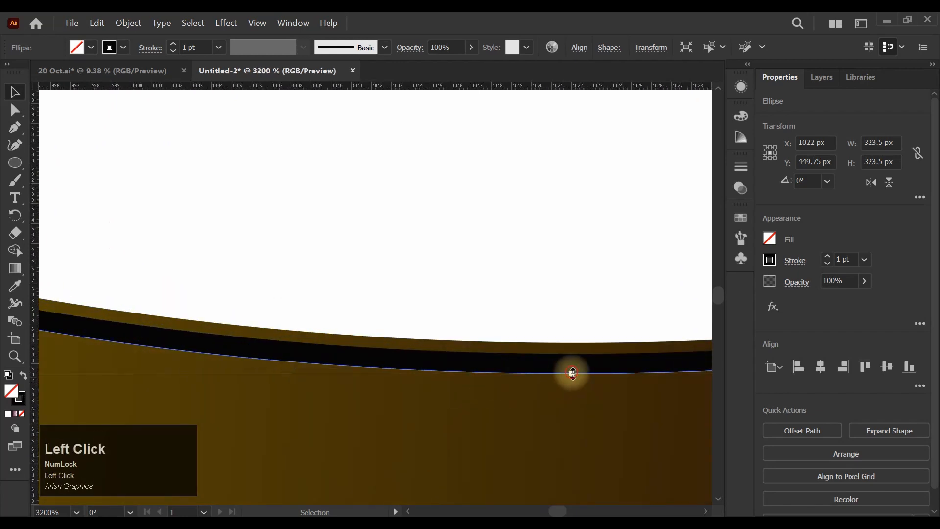
{"action": "left_click_drag", "start_coordinate": [572, 373], "coordinate": [571, 365]}
Make a copy of the blurred white highlight arc rotated 60° about the centre of the circle
{"action": "scroll", "coordinate": [388, 360], "scroll_direction": "down", "scroll_amount": 7}
{"action": "scroll", "coordinate": [380, 303], "scroll_direction": "up", "scroll_amount": 1}
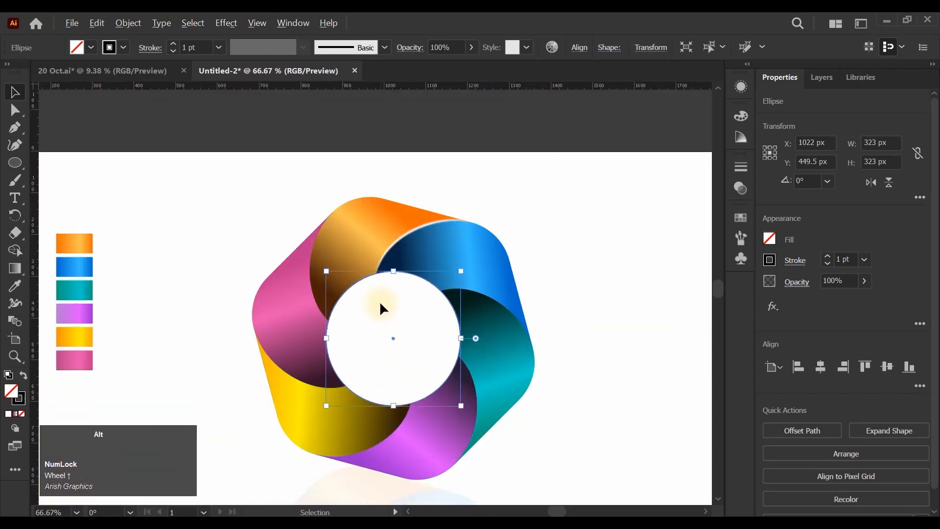
{"action": "scroll", "coordinate": [415, 277], "scroll_direction": "up", "scroll_amount": 4}
{"action": "scroll", "coordinate": [383, 248], "scroll_direction": "up", "scroll_amount": 2}
{"action": "scroll", "coordinate": [384, 248], "scroll_direction": "down", "scroll_amount": 3}
{"action": "scroll", "coordinate": [411, 241], "scroll_direction": "down", "scroll_amount": 1}
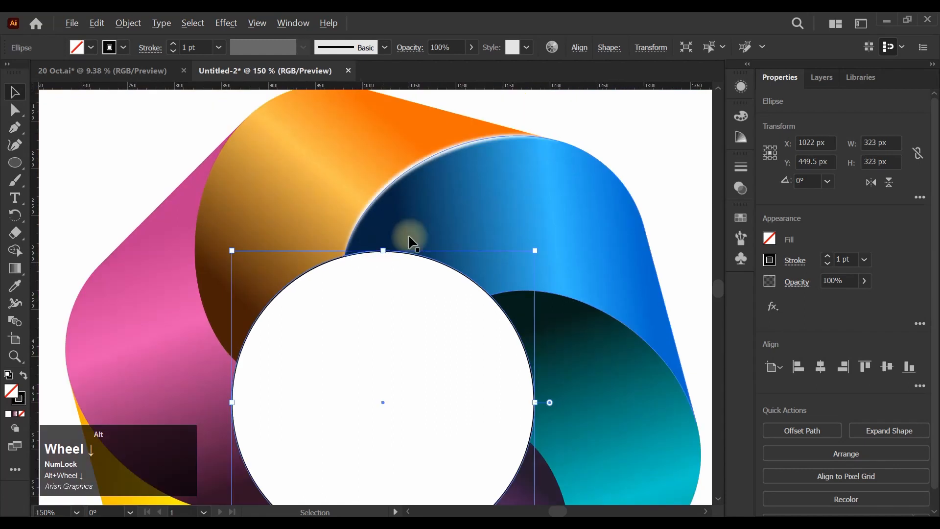
{"action": "left_click", "coordinate": [411, 172]}
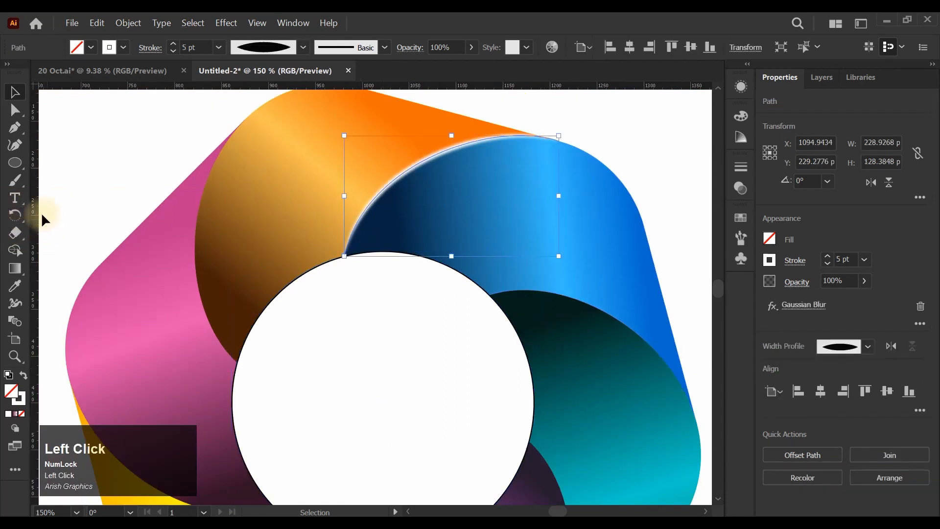
{"action": "left_click", "coordinate": [14, 214]}
{"action": "scroll", "coordinate": [438, 337], "scroll_direction": "down", "scroll_amount": 2}
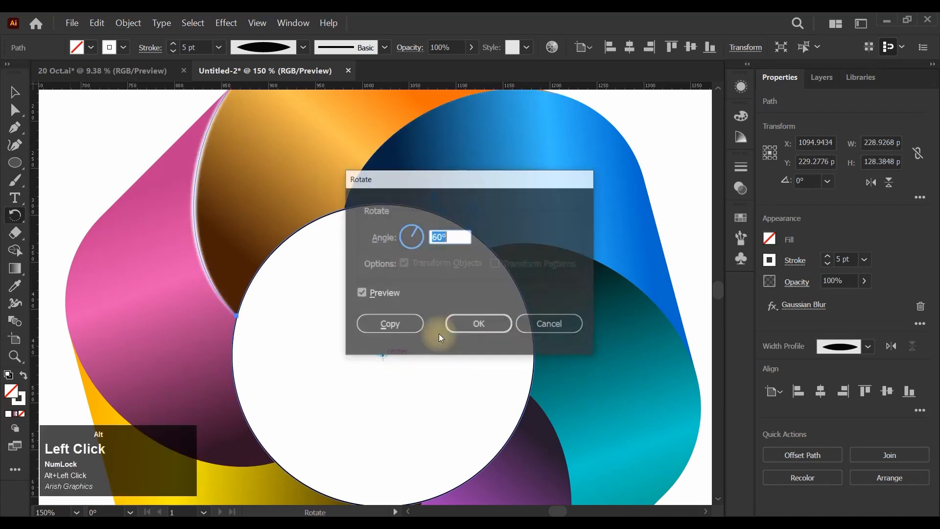
{"action": "left_click", "coordinate": [385, 357], "text": "alt"}
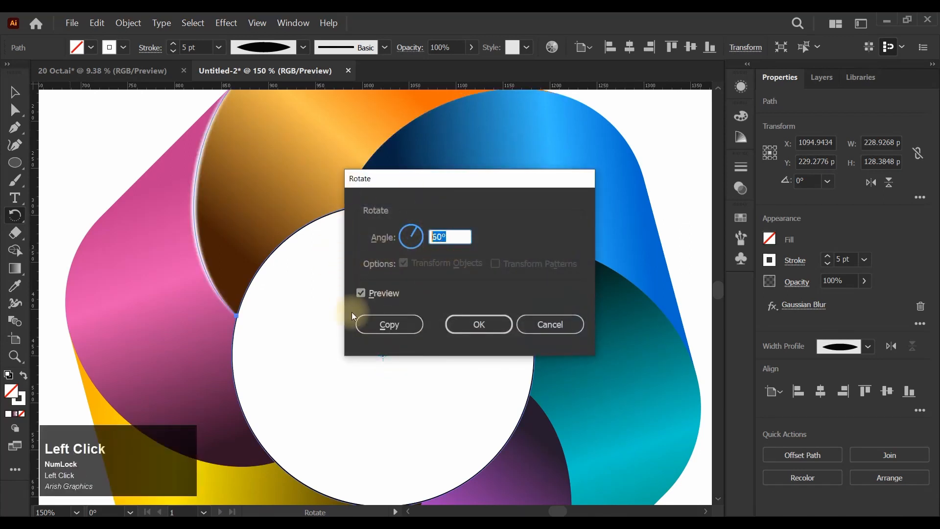
{"action": "left_click", "coordinate": [384, 325]}
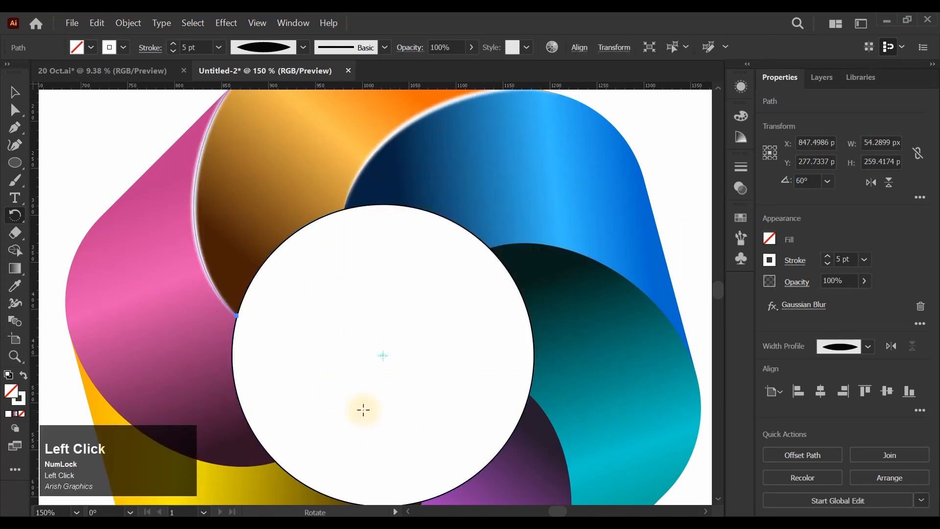
Repeat the rotated copy four more times so all six petal overlaps carry a highlight arc, and clear the selection
{"action": "key", "text": "ctrl+d"}
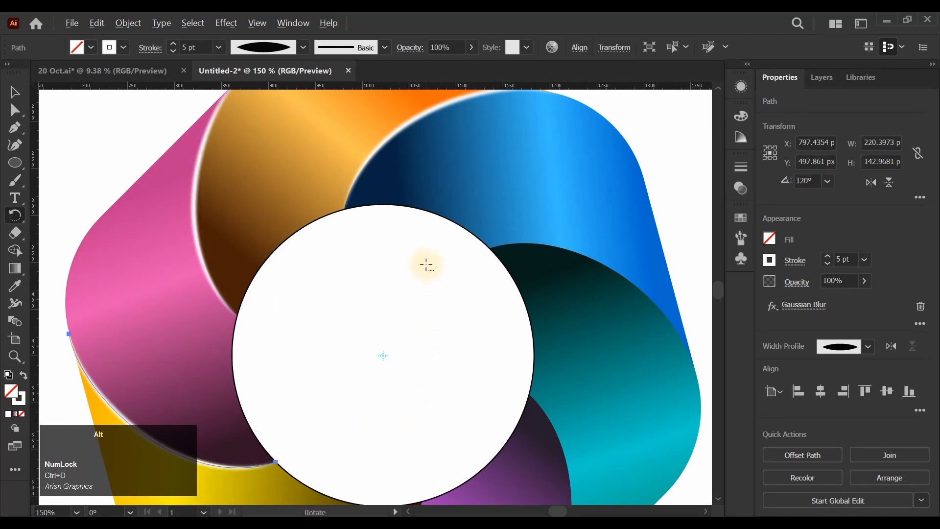
{"action": "scroll", "coordinate": [424, 263], "scroll_direction": "down", "scroll_amount": 2}
{"action": "key", "text": "ctrl+d"}
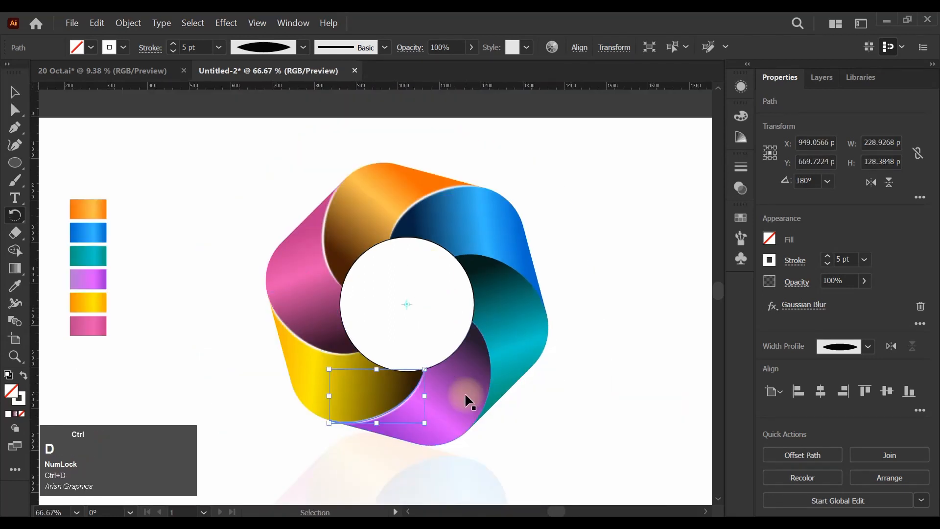
{"action": "key", "text": "ctrl+d"}
{"action": "key", "text": "ctrl+d"}
{"action": "left_click", "coordinate": [583, 362], "text": "ctrl"}
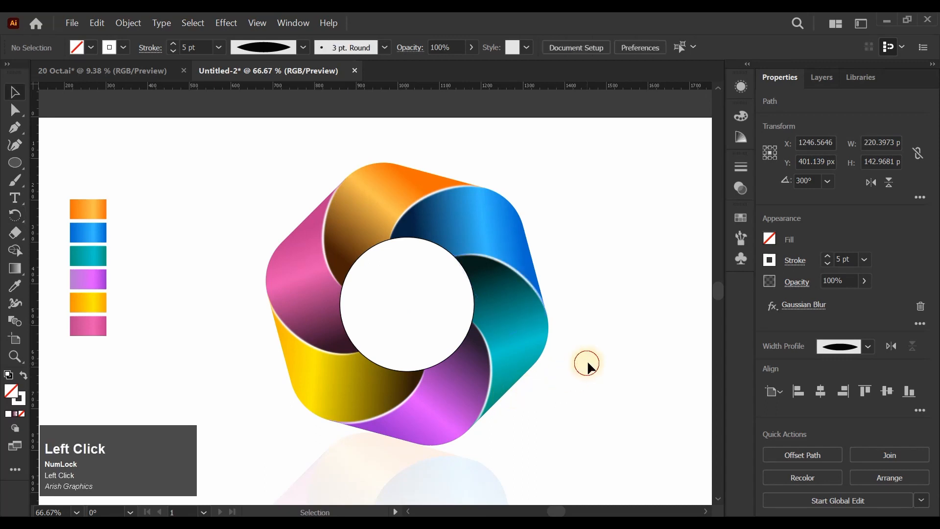
{"action": "left_click", "coordinate": [455, 386], "text": "ctrl"}
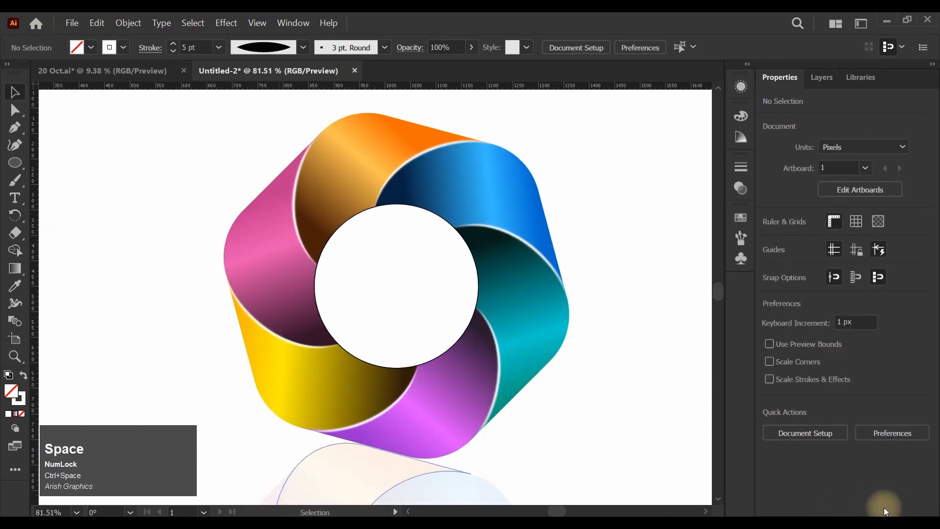